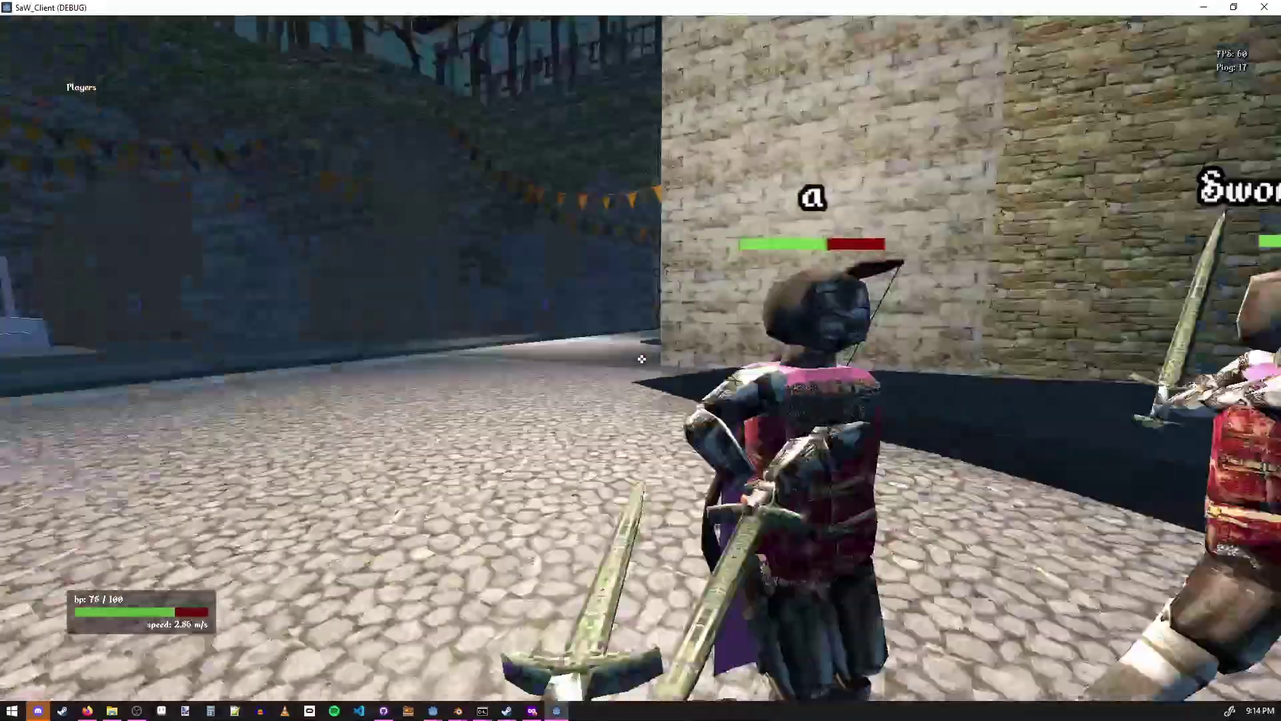
pyautogui.press('w')
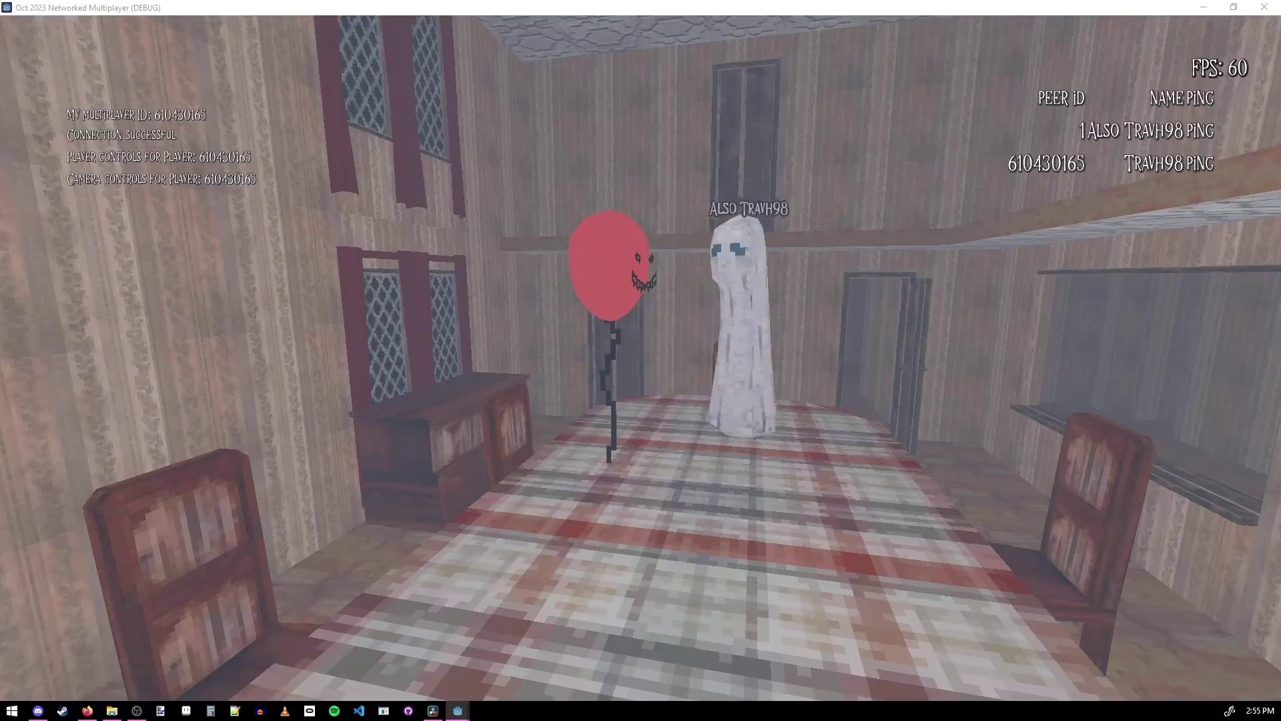
pyautogui.press('d')
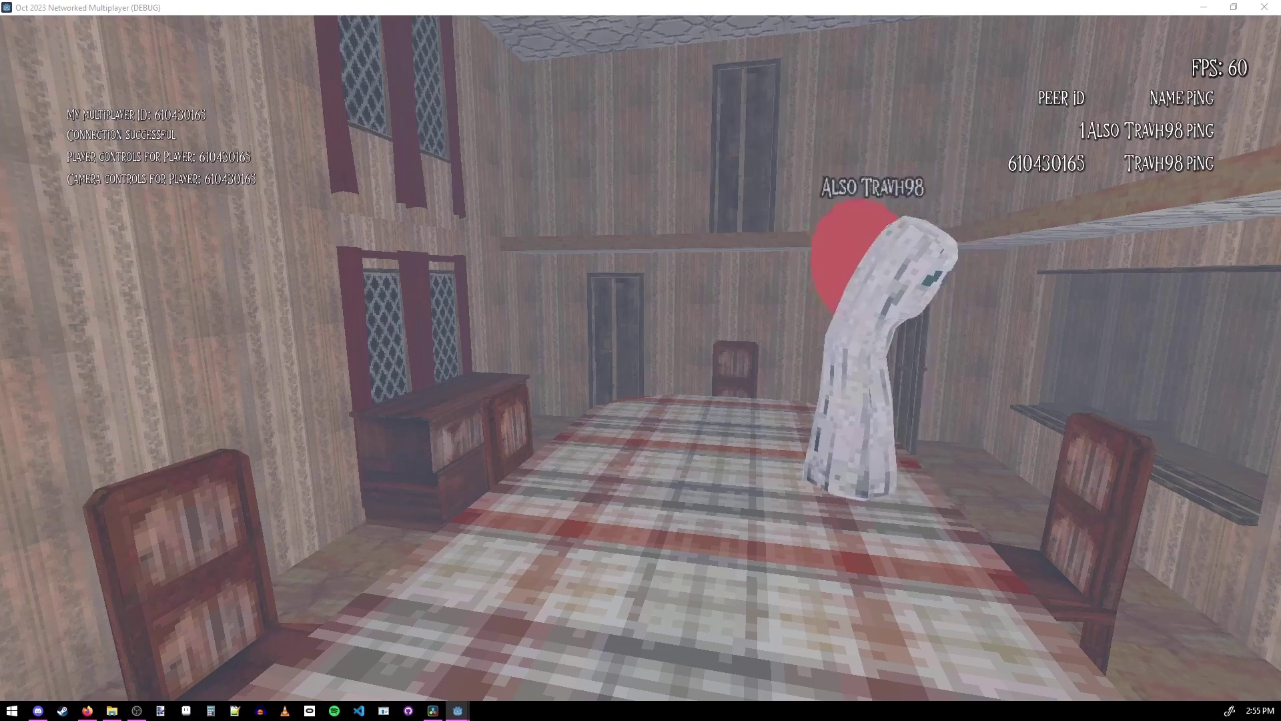
pyautogui.press('d')
pyautogui.press('a')
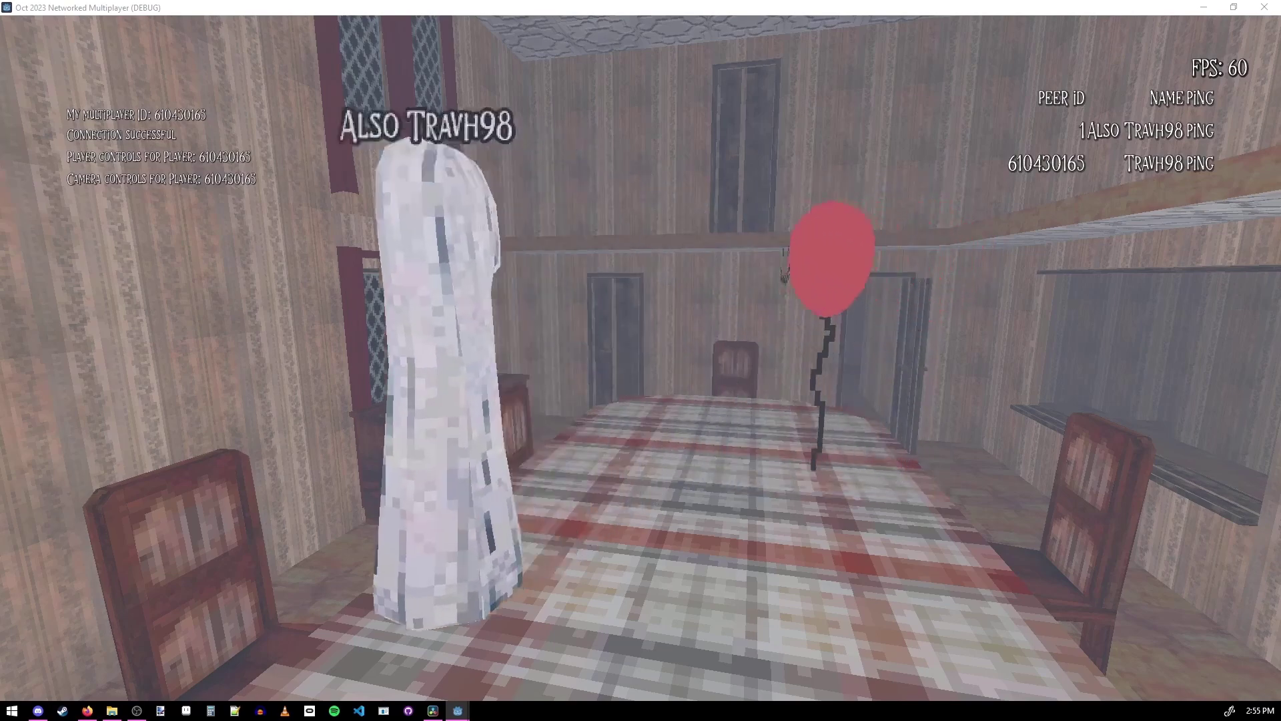
pyautogui.press('a')
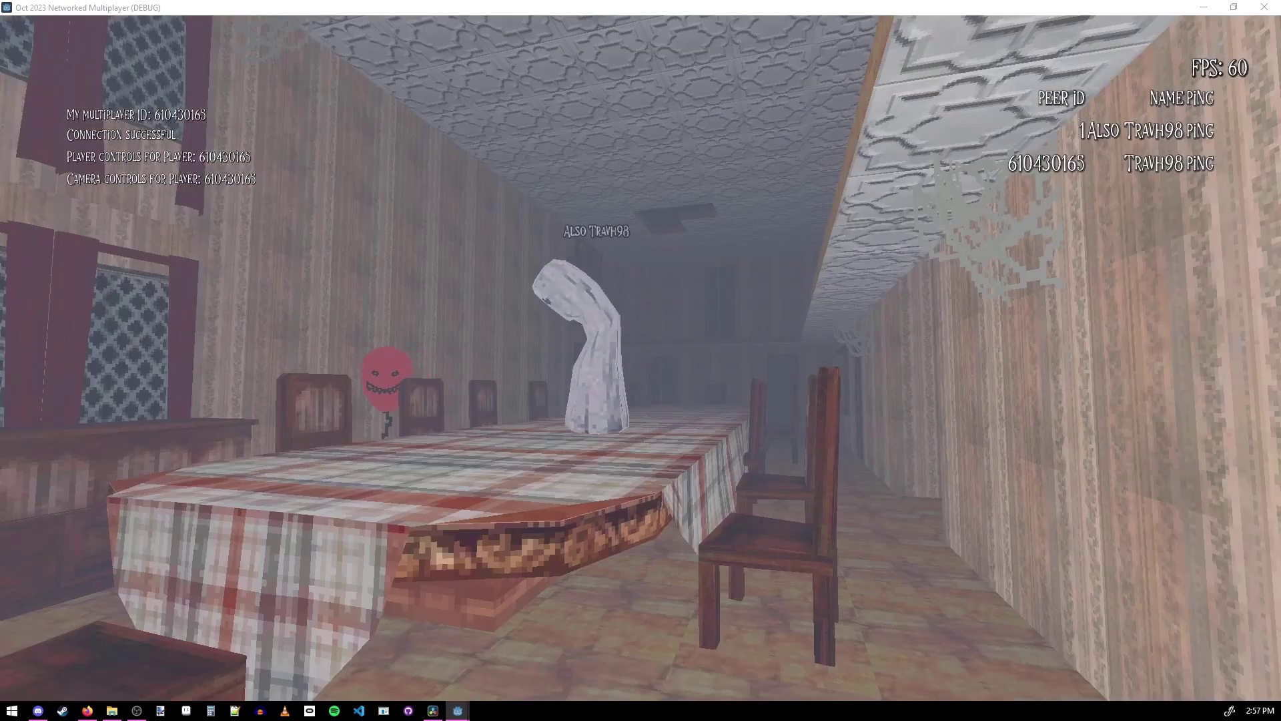
pyautogui.press('d')
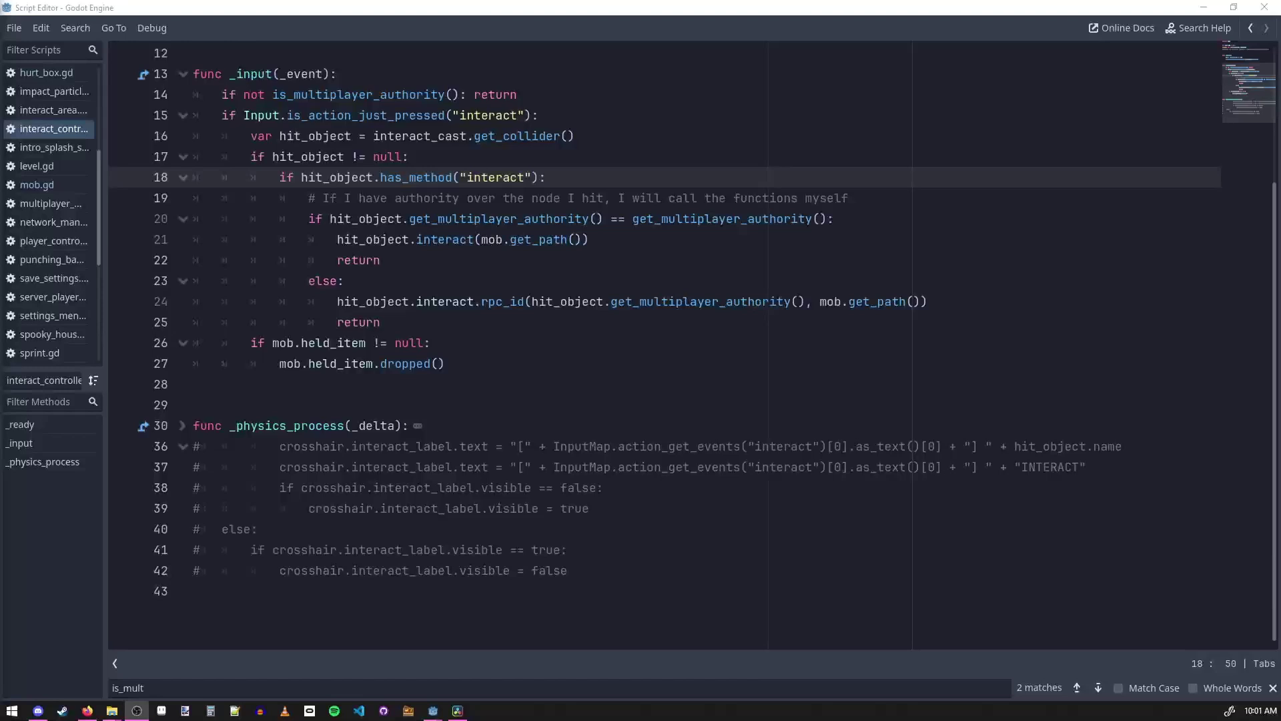
# Examine the authority branch in the interact script's _input function, comparing the direct interact call with the rpc_id call in the else block.
pyautogui.moveTo(306, 218); pyautogui.dragTo(471, 264)
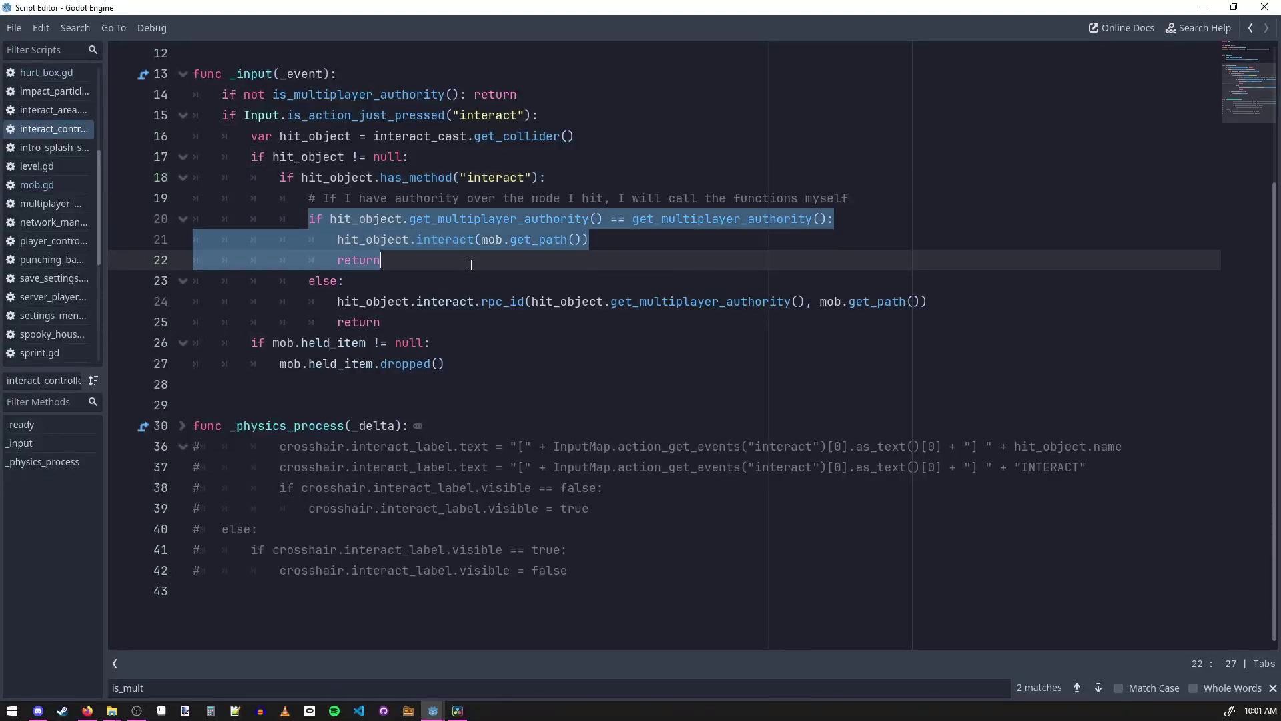
pyautogui.click(333, 301)
pyautogui.moveTo(332, 298); pyautogui.dragTo(452, 323)
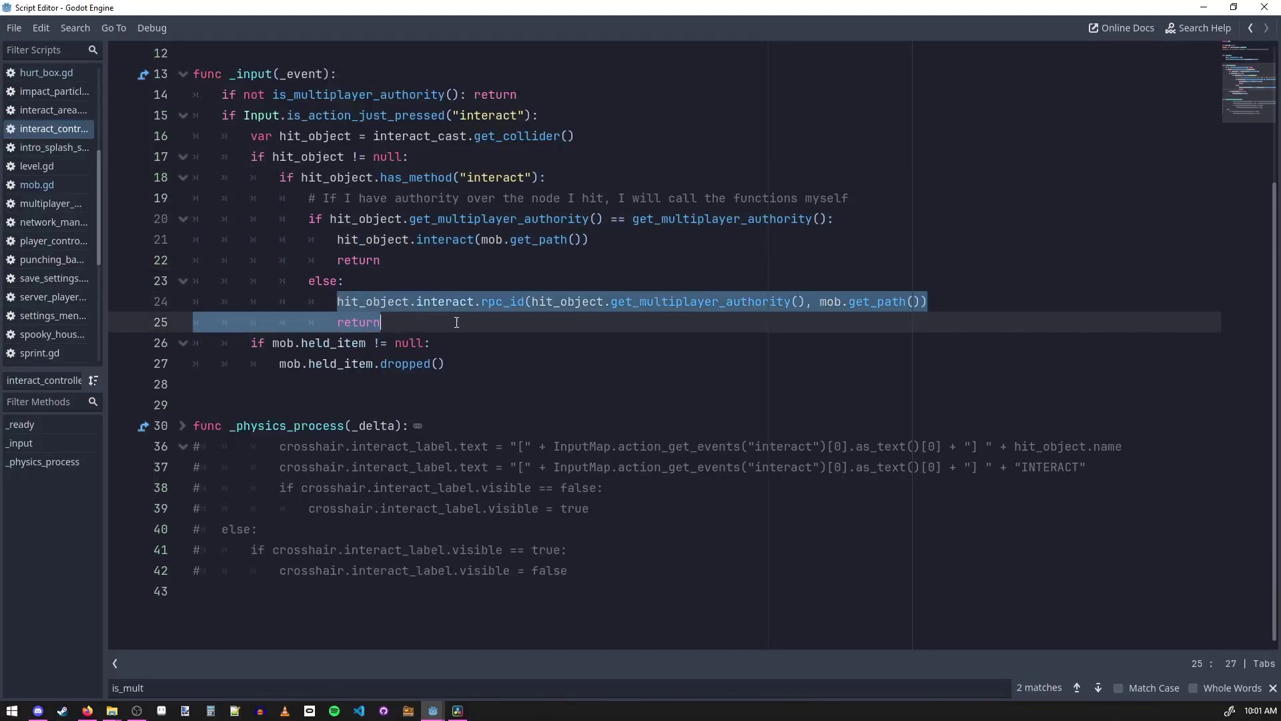
pyautogui.doubleClick(493, 301)
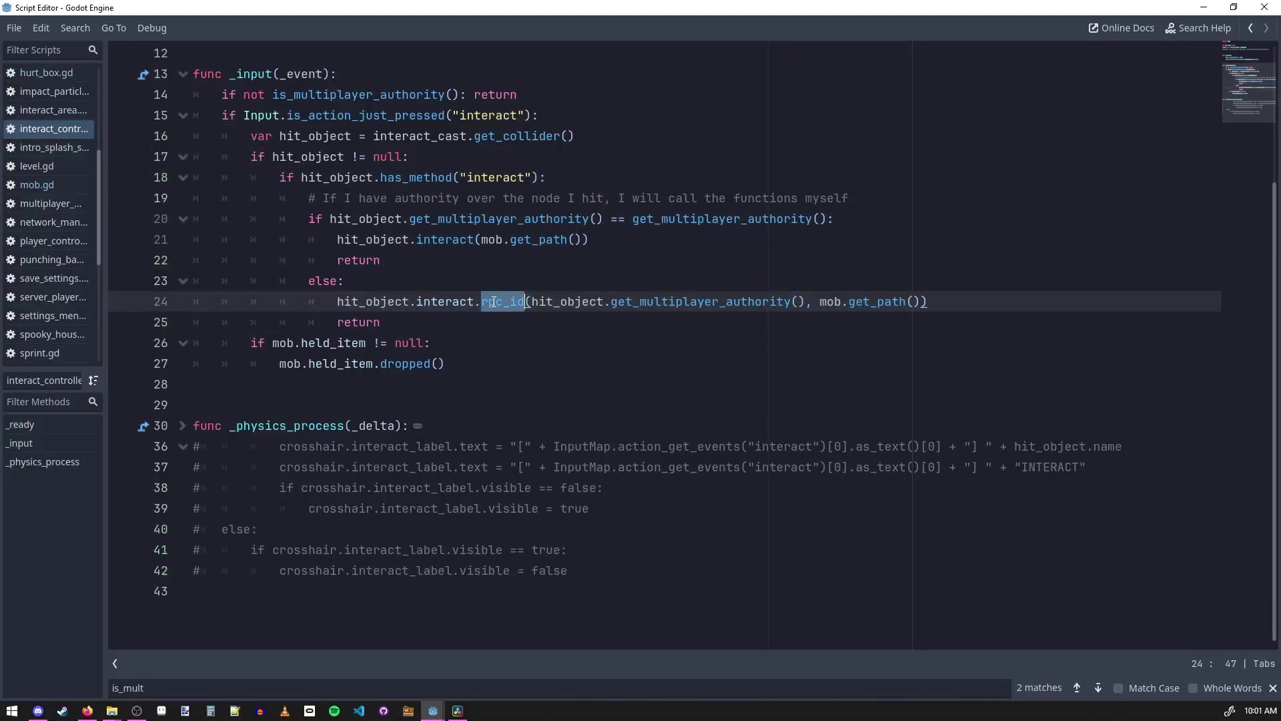
pyautogui.doubleClick(435, 239)
pyautogui.moveTo(435, 239); pyautogui.dragTo(589, 240)
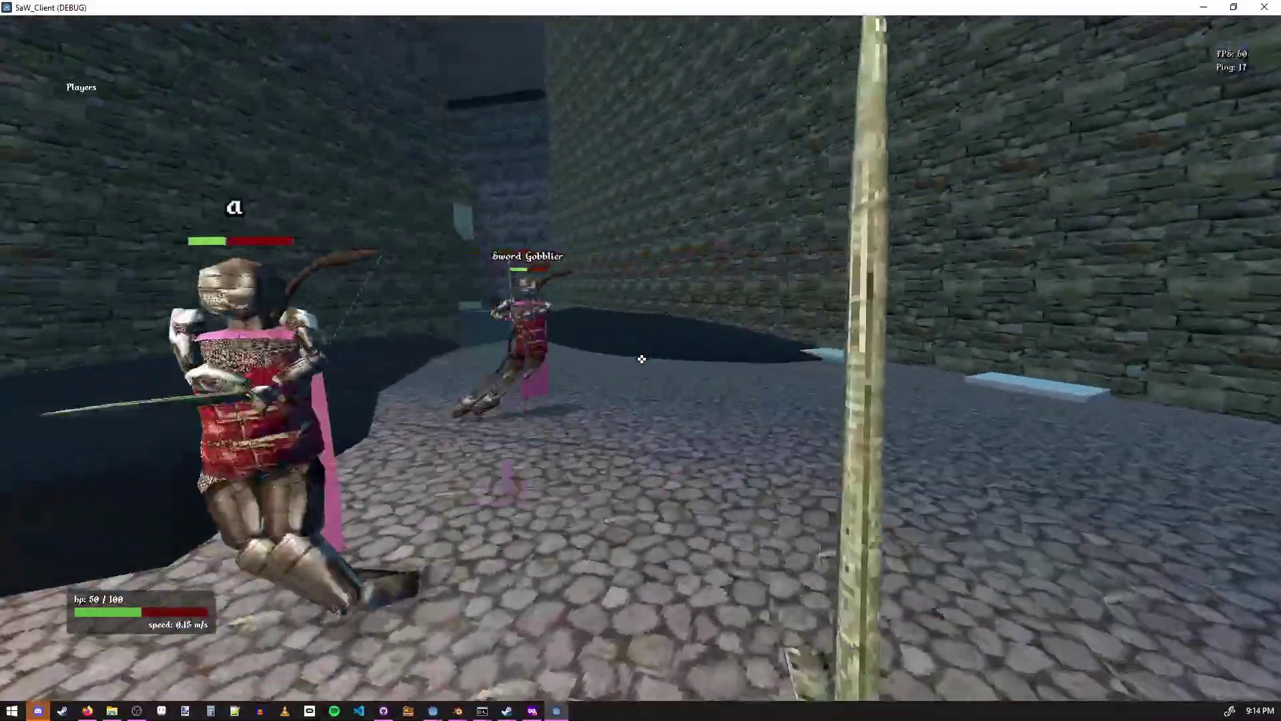
pyautogui.click(641, 359)
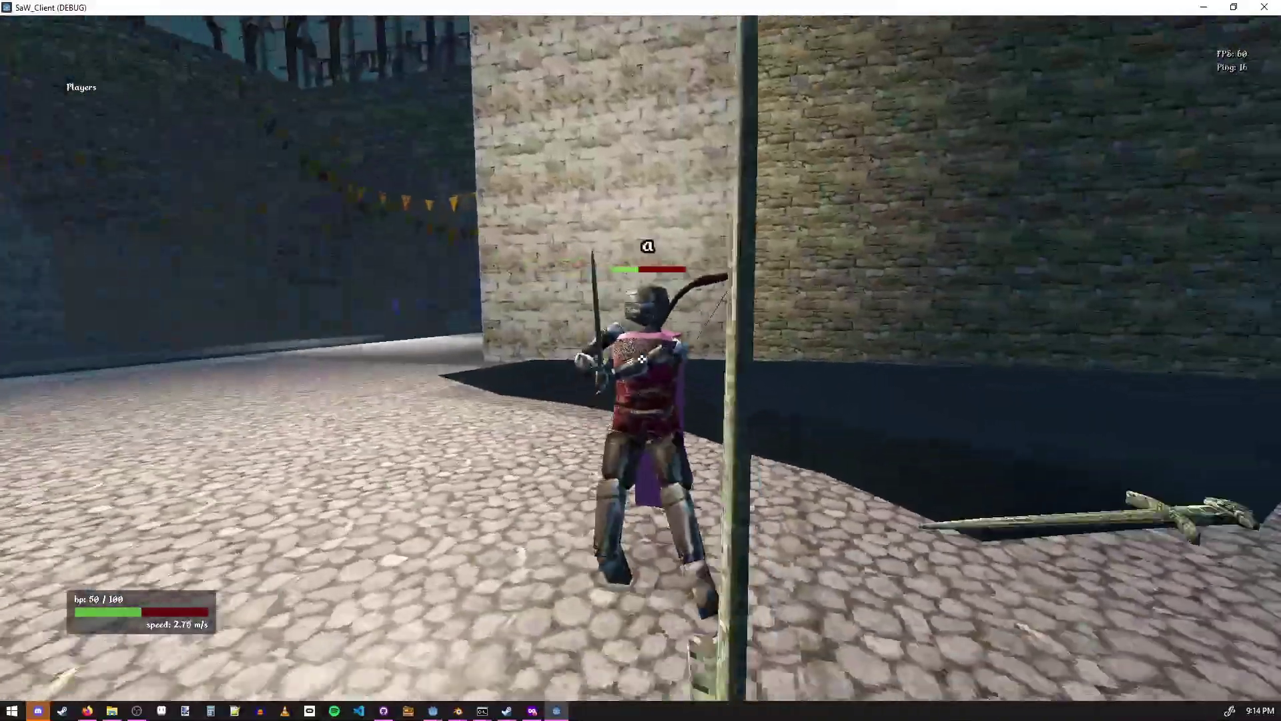
pyautogui.click(641, 359)
pyautogui.press('w')
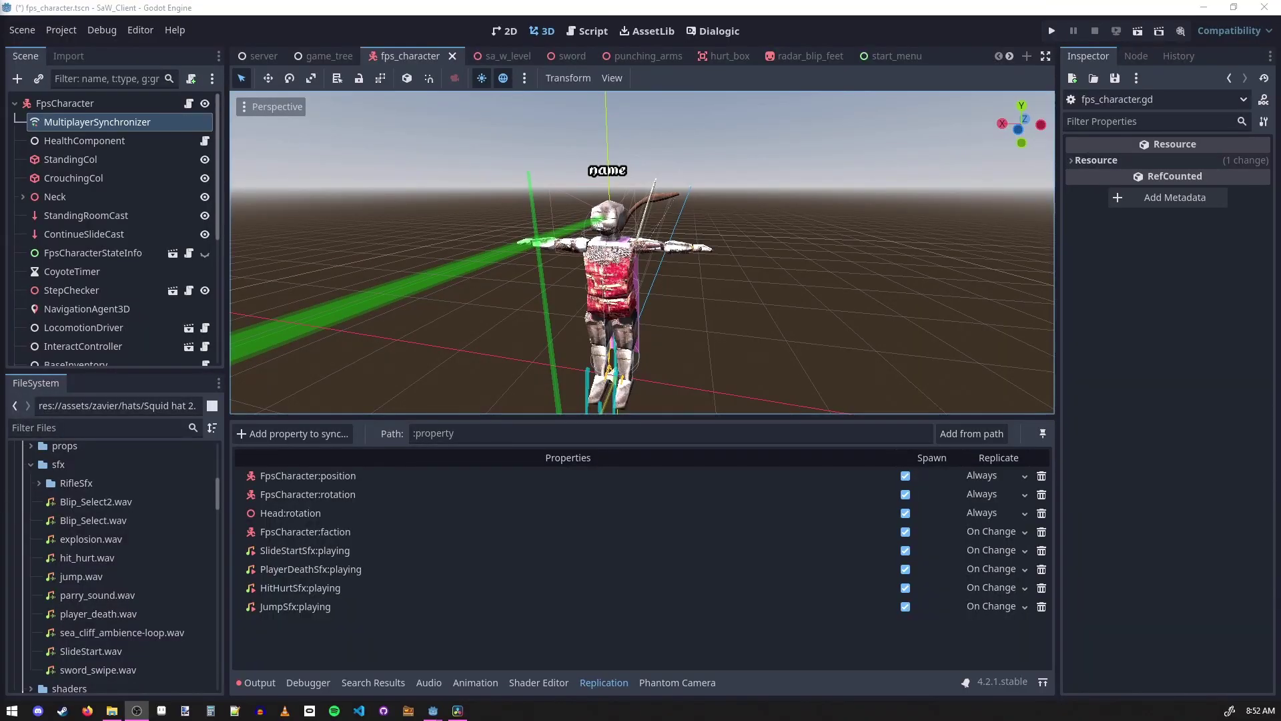
# Review the MultiplayerSynchronizer's replicated properties and the input and multiplayer authority lines in the FpsCharacter script's _physics_process.
pyautogui.click(88, 125)
pyautogui.click(350, 476)
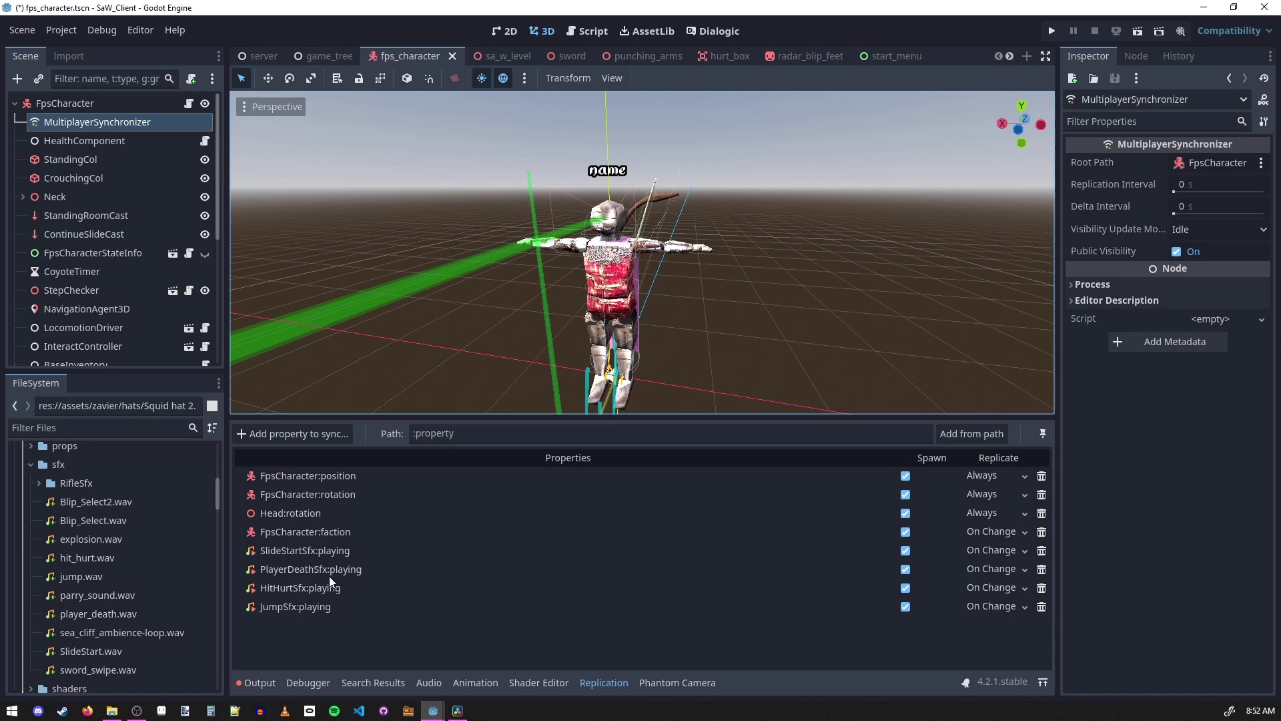
pyautogui.click(189, 104)
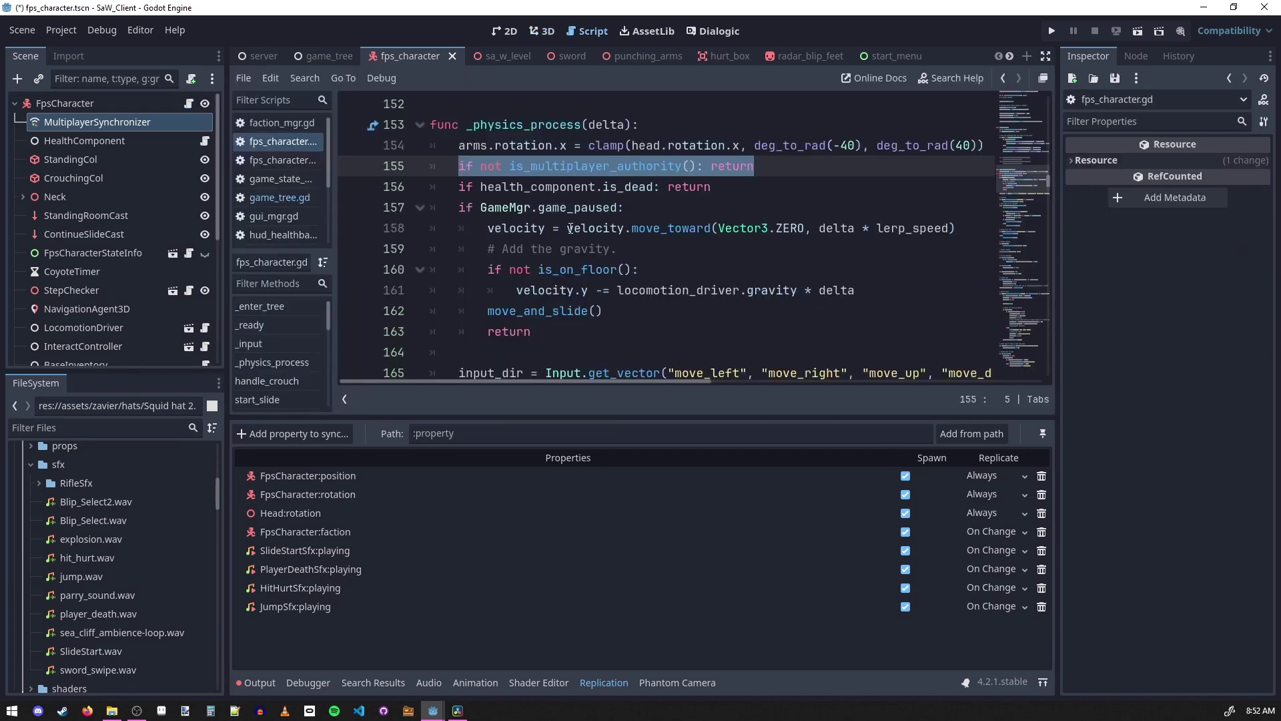
pyautogui.doubleClick(511, 125)
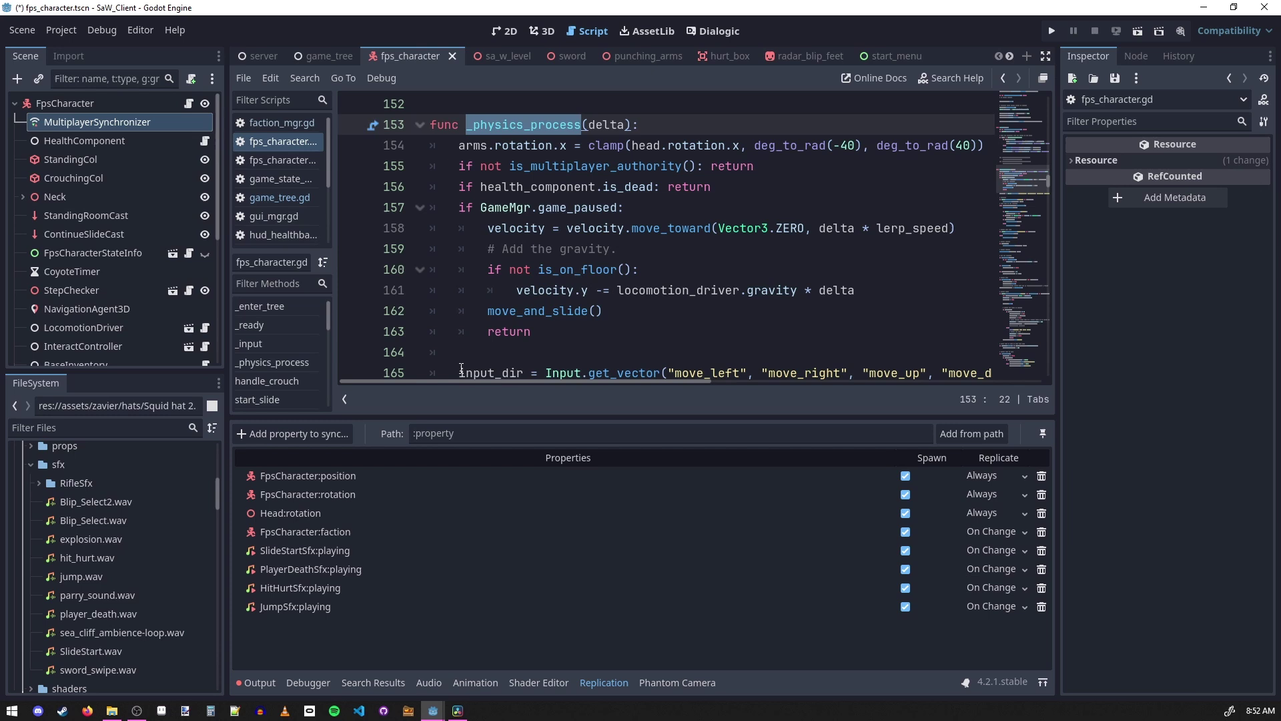
pyautogui.moveTo(460, 372); pyautogui.dragTo(784, 374)
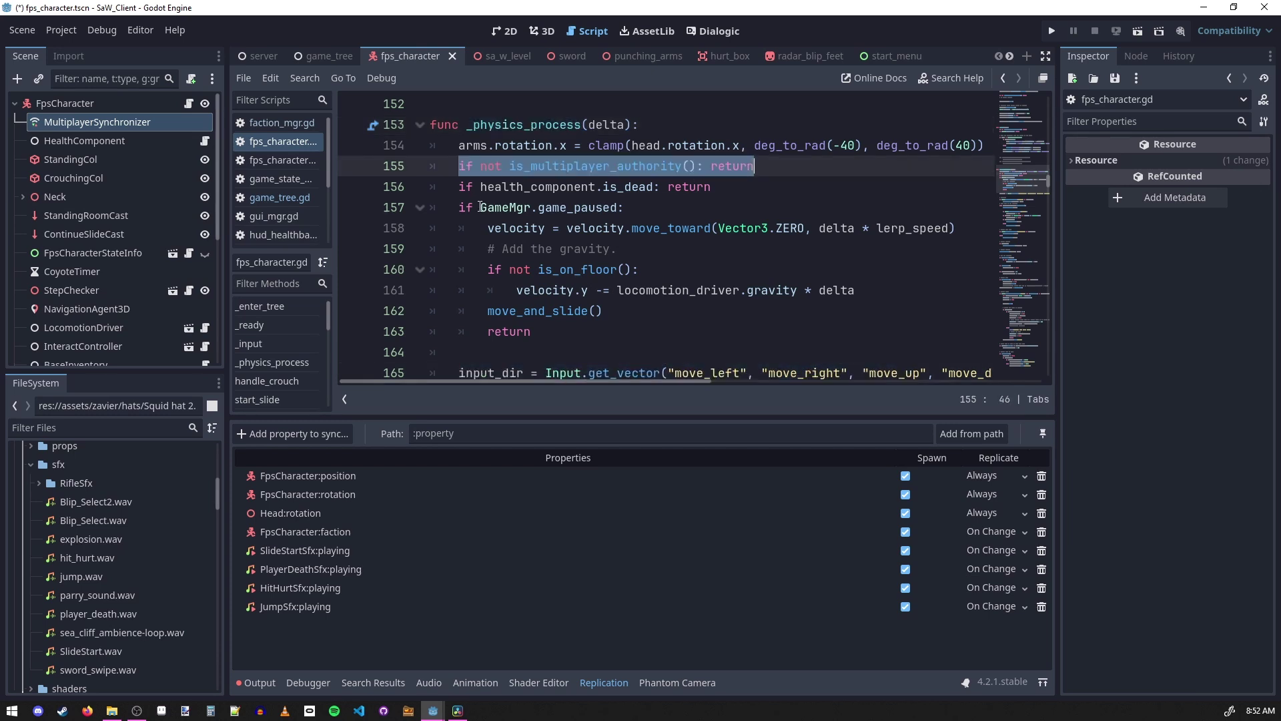
pyautogui.click(325, 478)
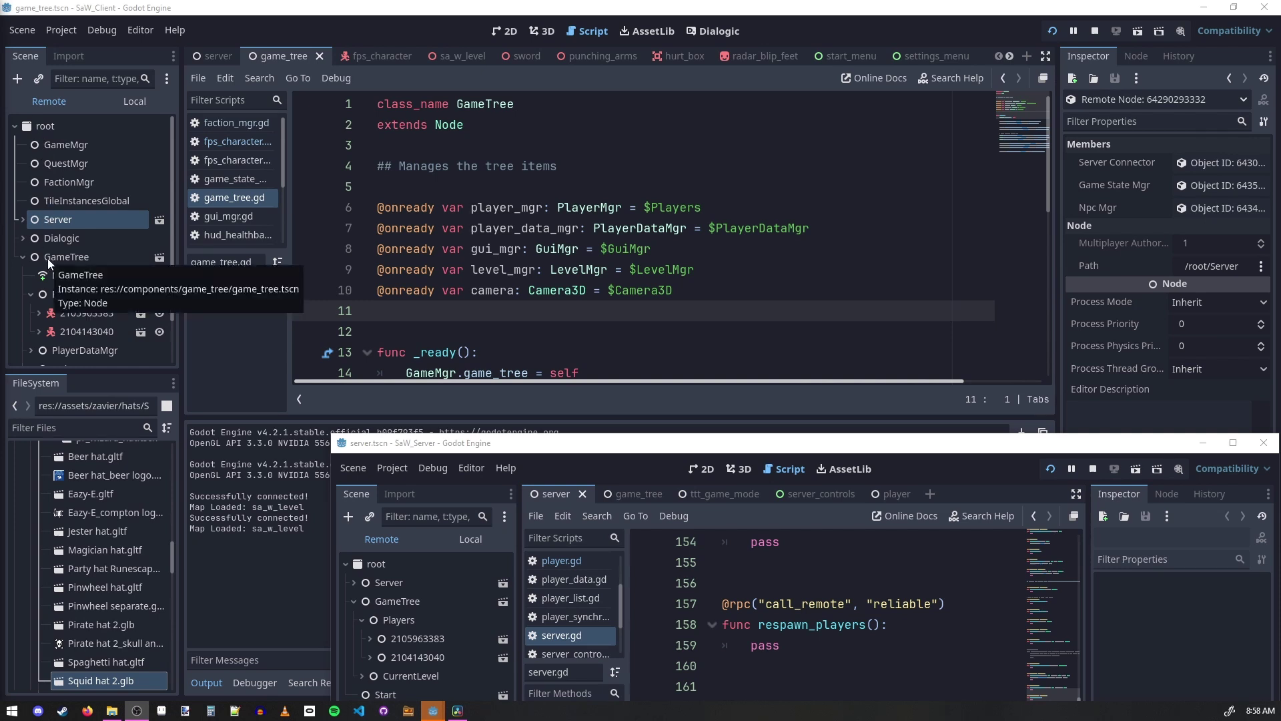
# Inspect GameTree, its Players node and the first player node in the running client's remote scene tree.
pyautogui.click(77, 259)
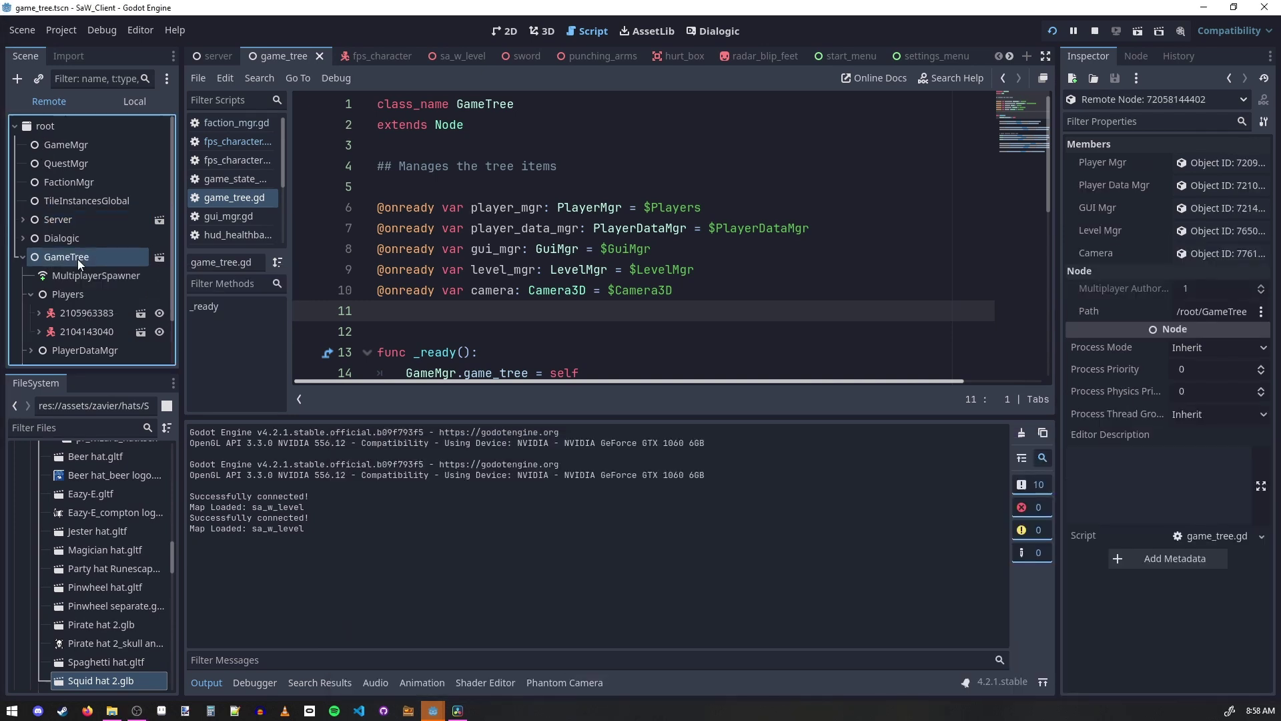
pyautogui.click(68, 292)
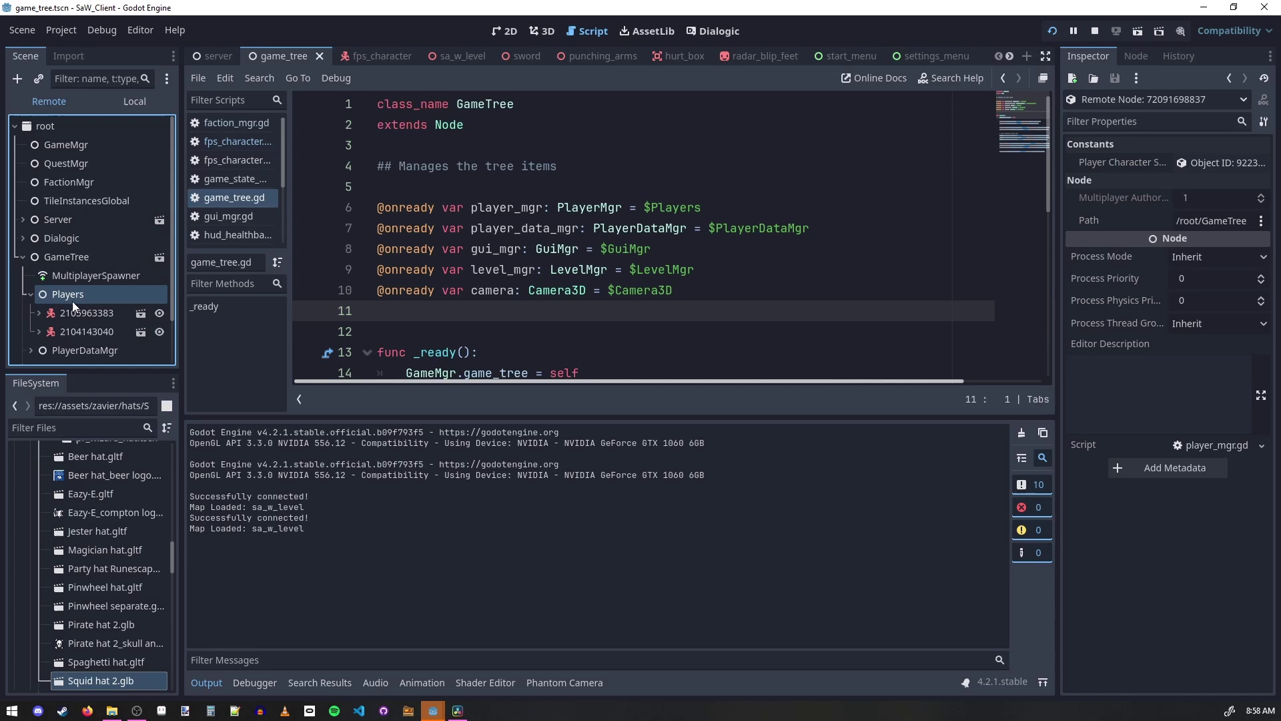
pyautogui.click(73, 317)
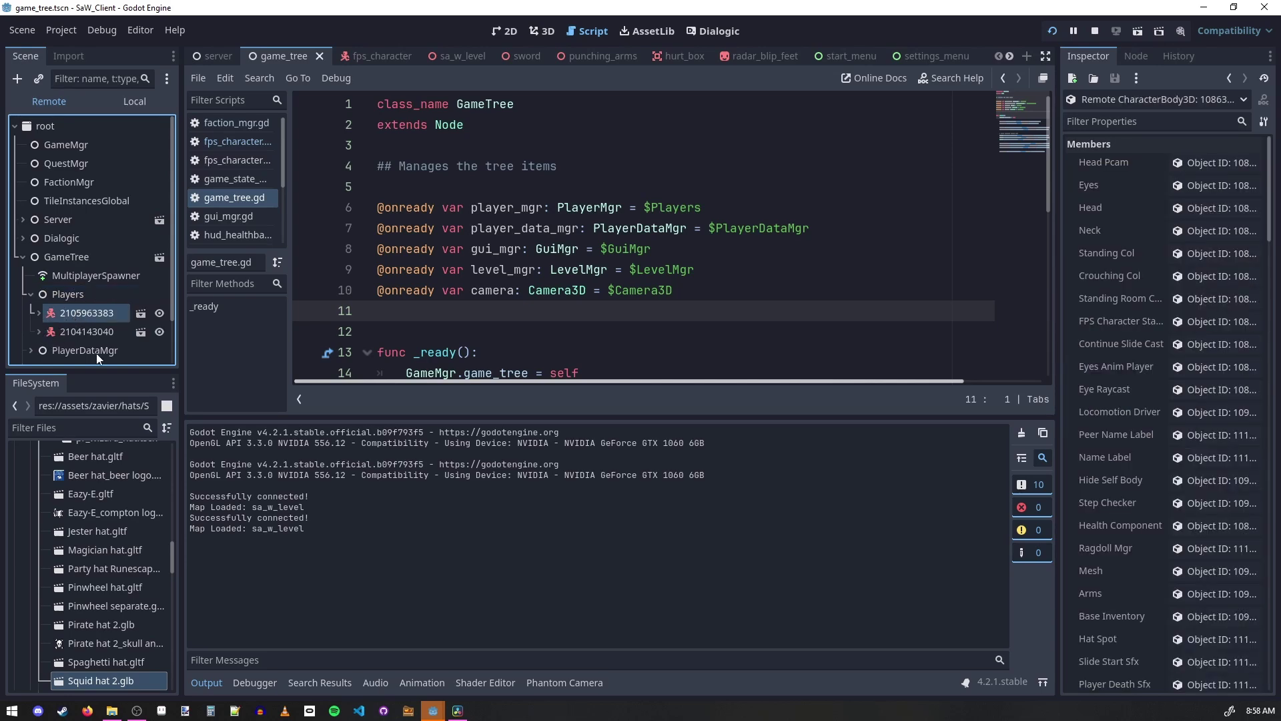
# Switch to the SaW_Server Godot project and inspect GameTree and its first player node in the remote scene tree.
pyautogui.moveTo(433, 710)
pyautogui.click(337, 660)
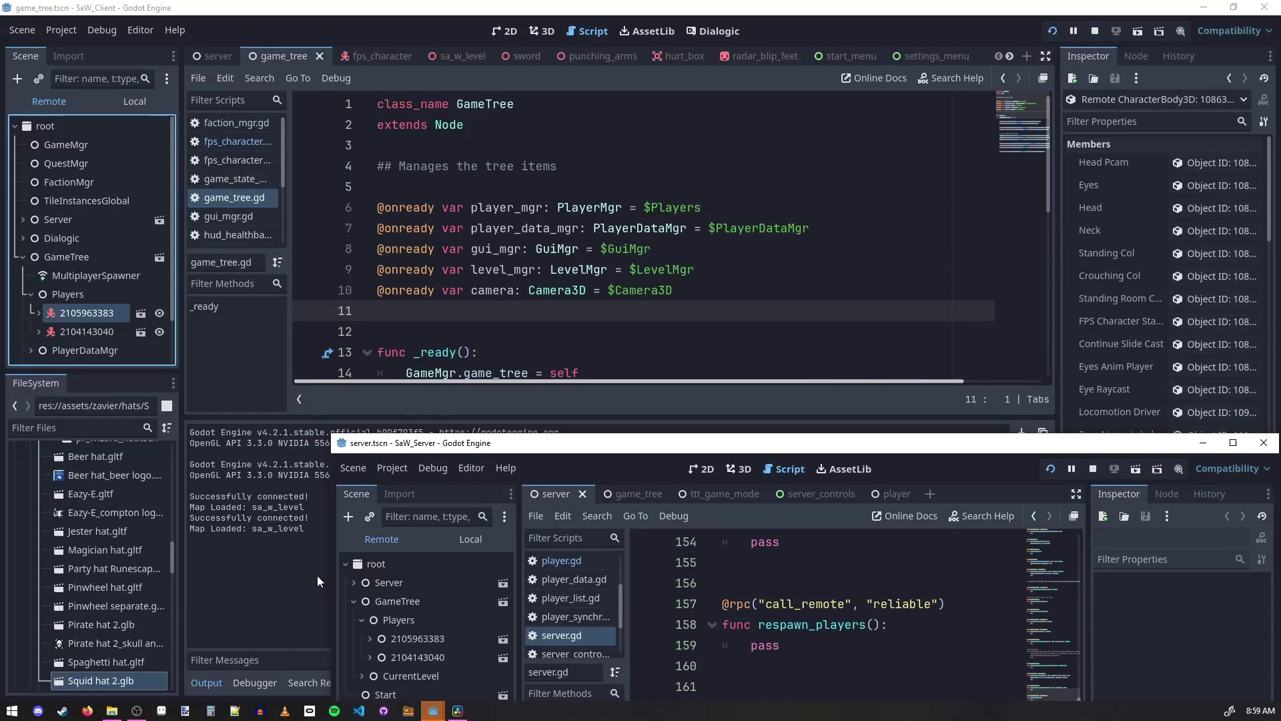
pyautogui.moveTo(479, 454); pyautogui.dragTo(350, 154)
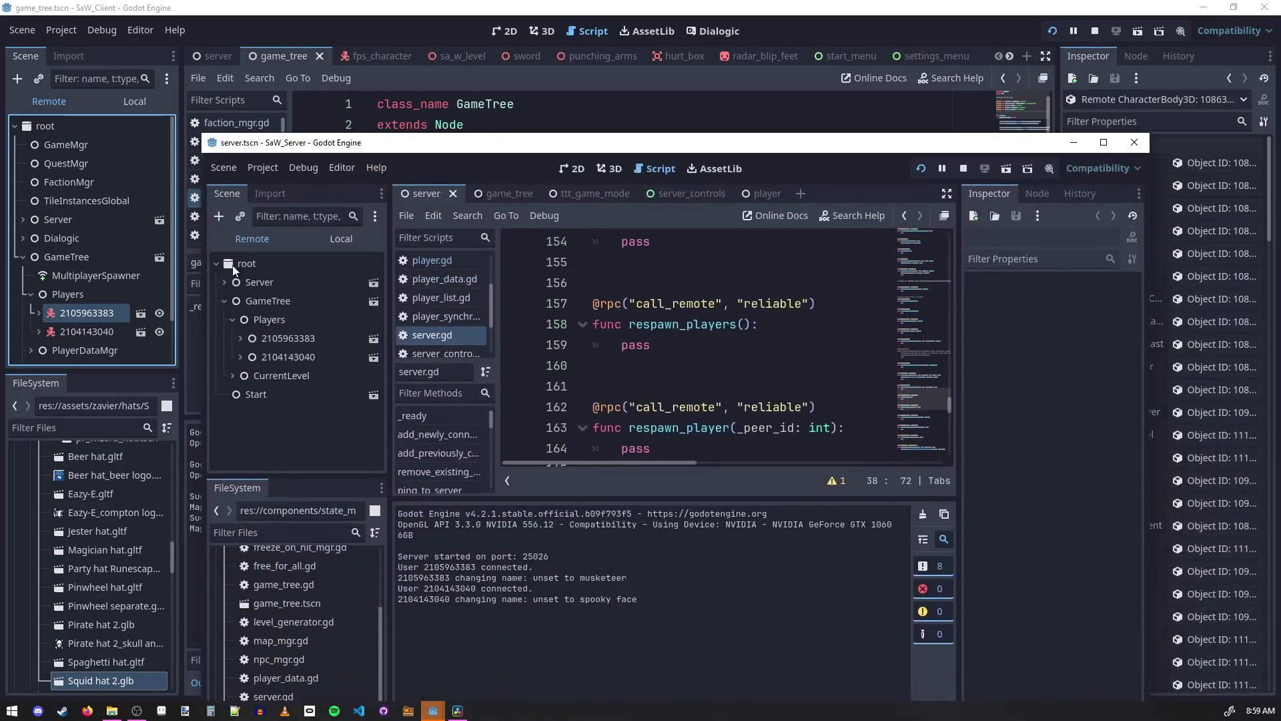
pyautogui.click(264, 302)
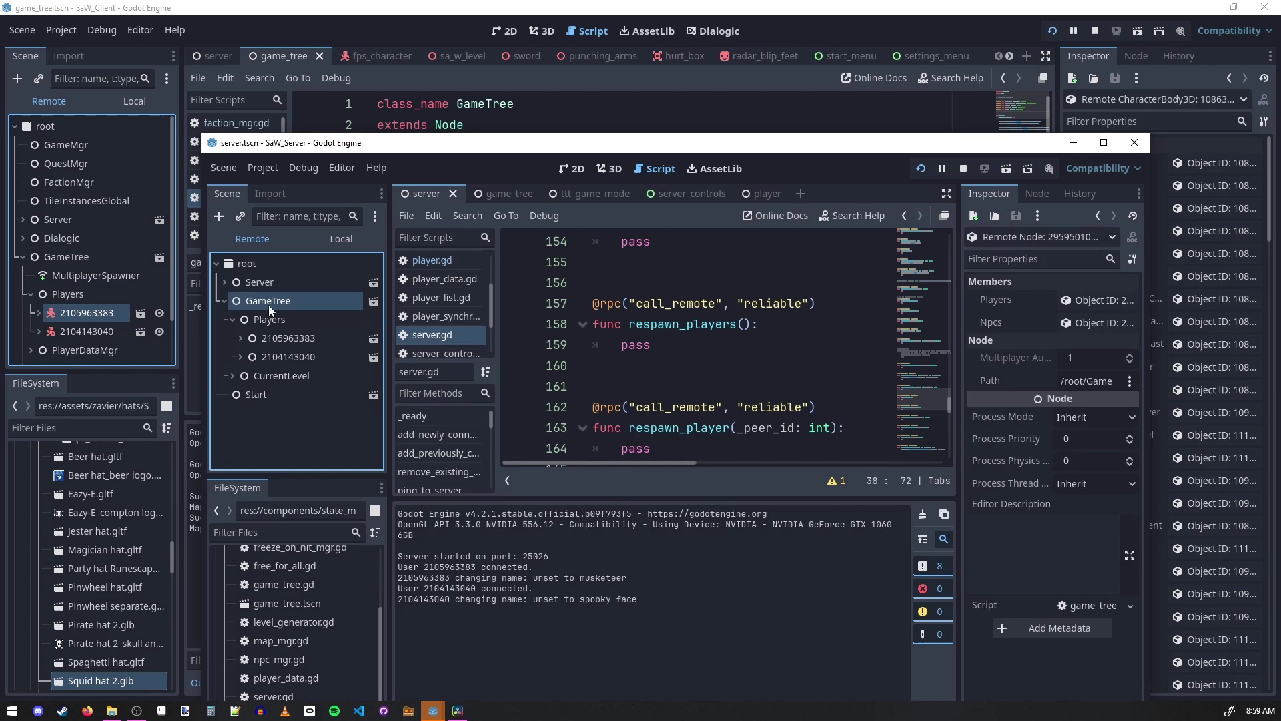
pyautogui.click(294, 338)
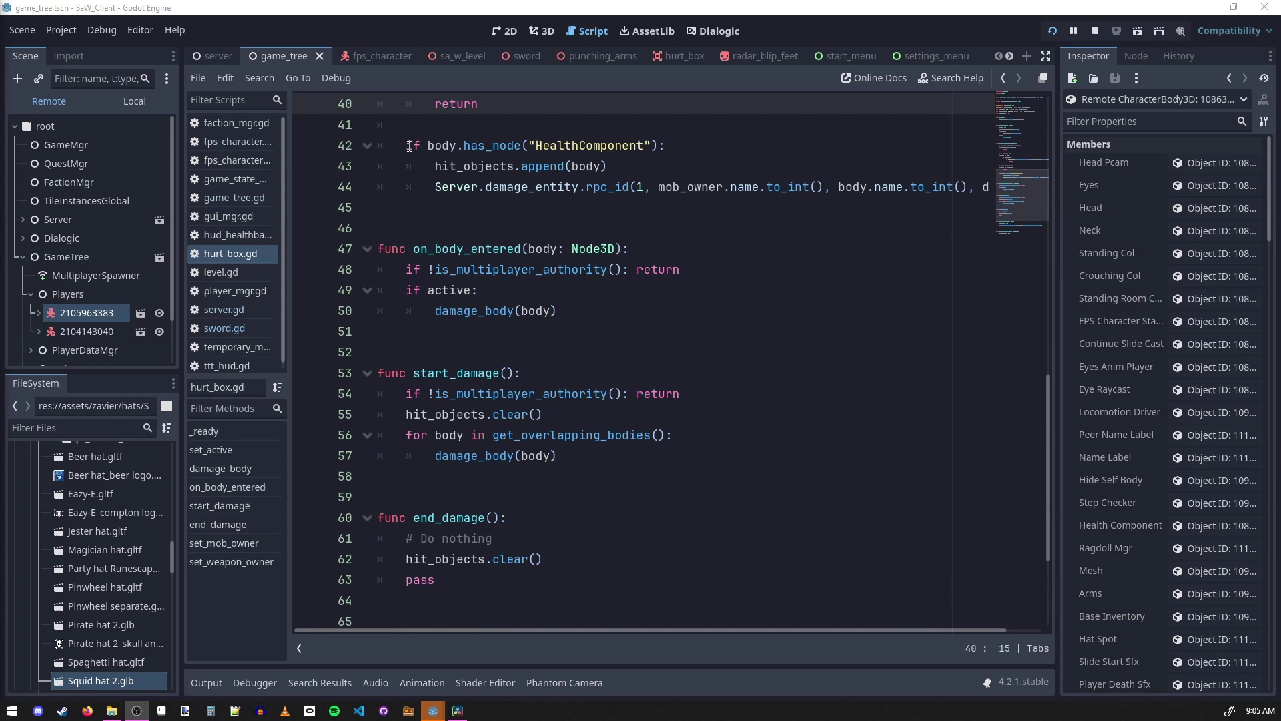
# Examine the Server.damage_entity.rpc_id call in hurt_box.gd, including its peer ID 1, mob owner, body and damage arguments.
pyautogui.scroll(1, 405, 149)
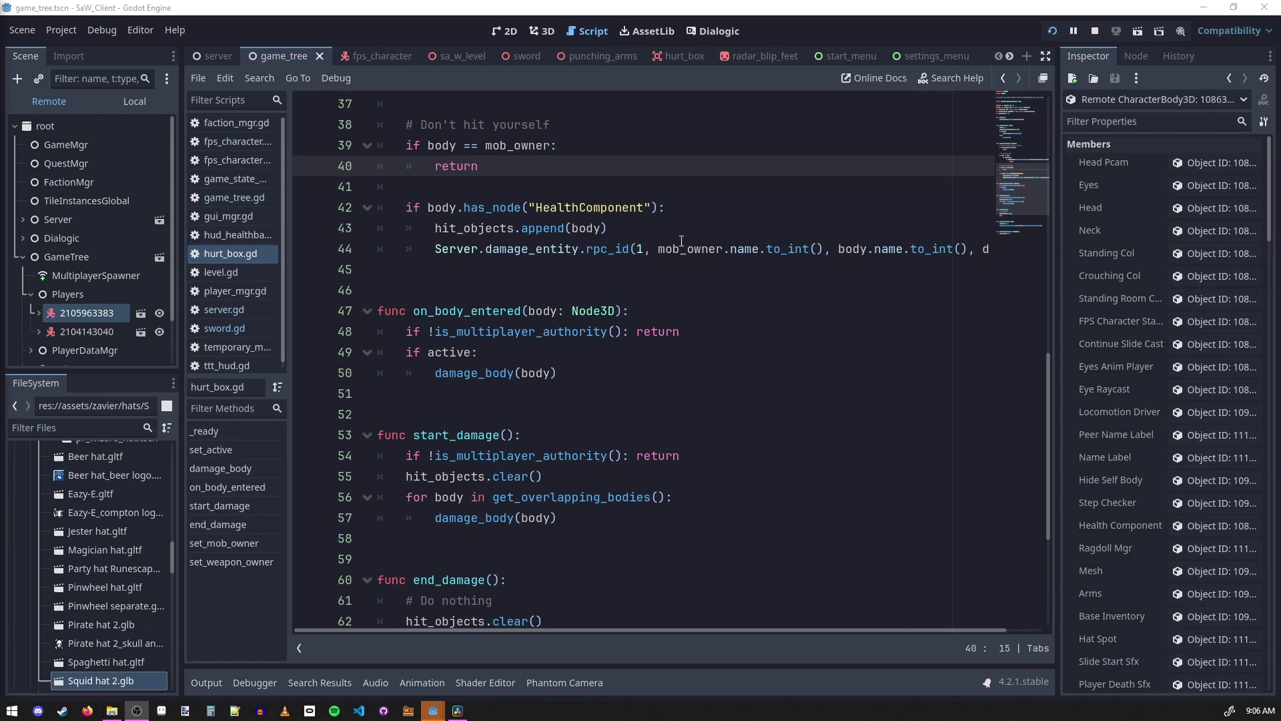
pyautogui.moveTo(435, 251); pyautogui.dragTo(579, 253)
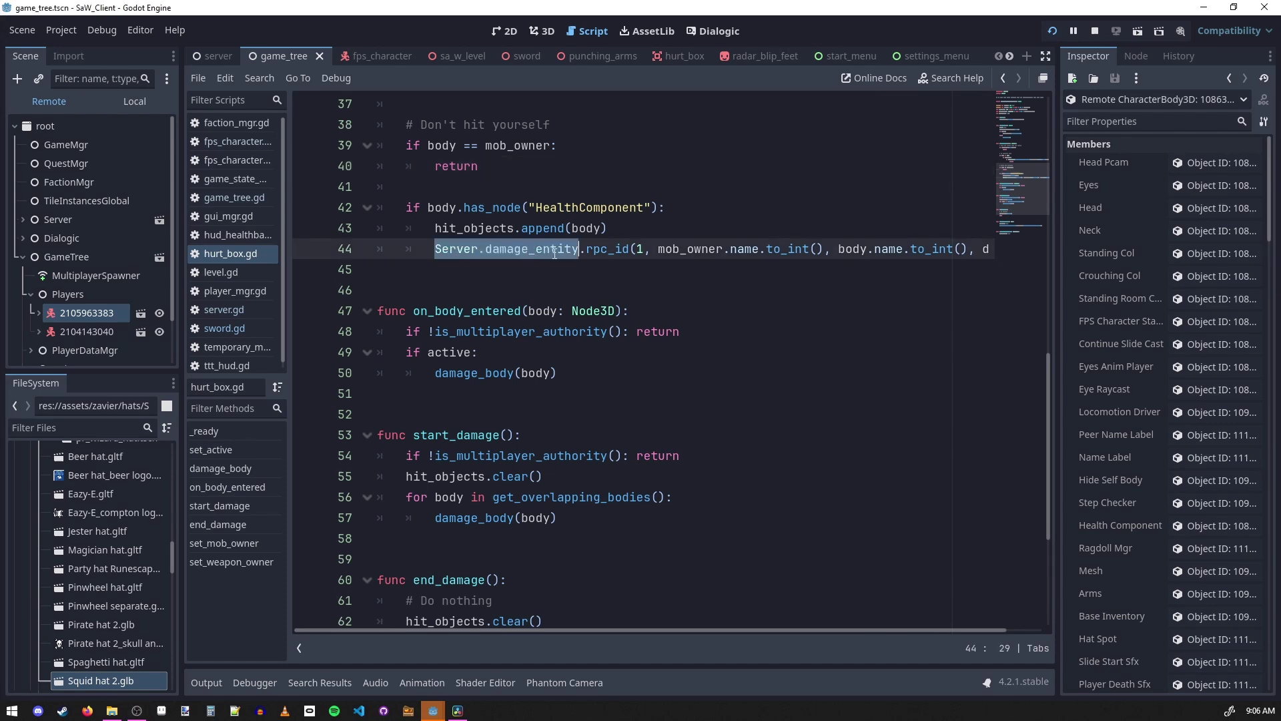
pyautogui.moveTo(644, 629); pyautogui.dragTo(676, 627)
pyautogui.doubleClick(573, 250)
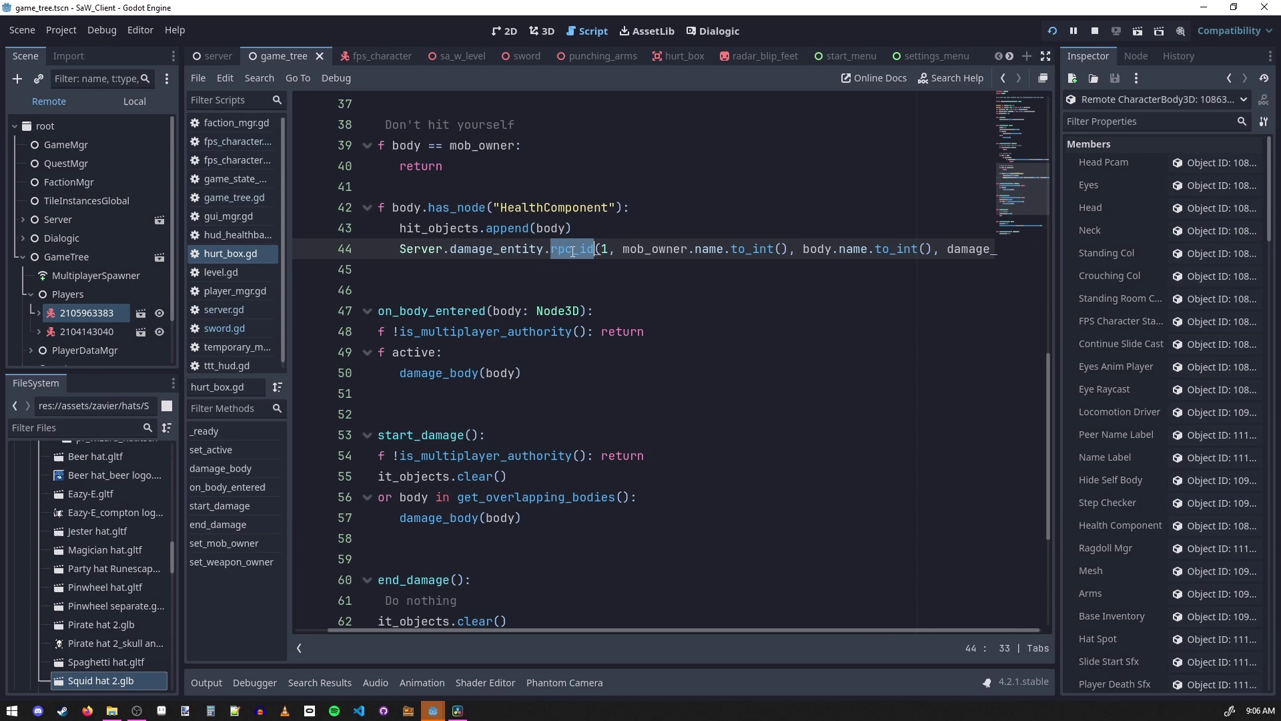
pyautogui.click(603, 252)
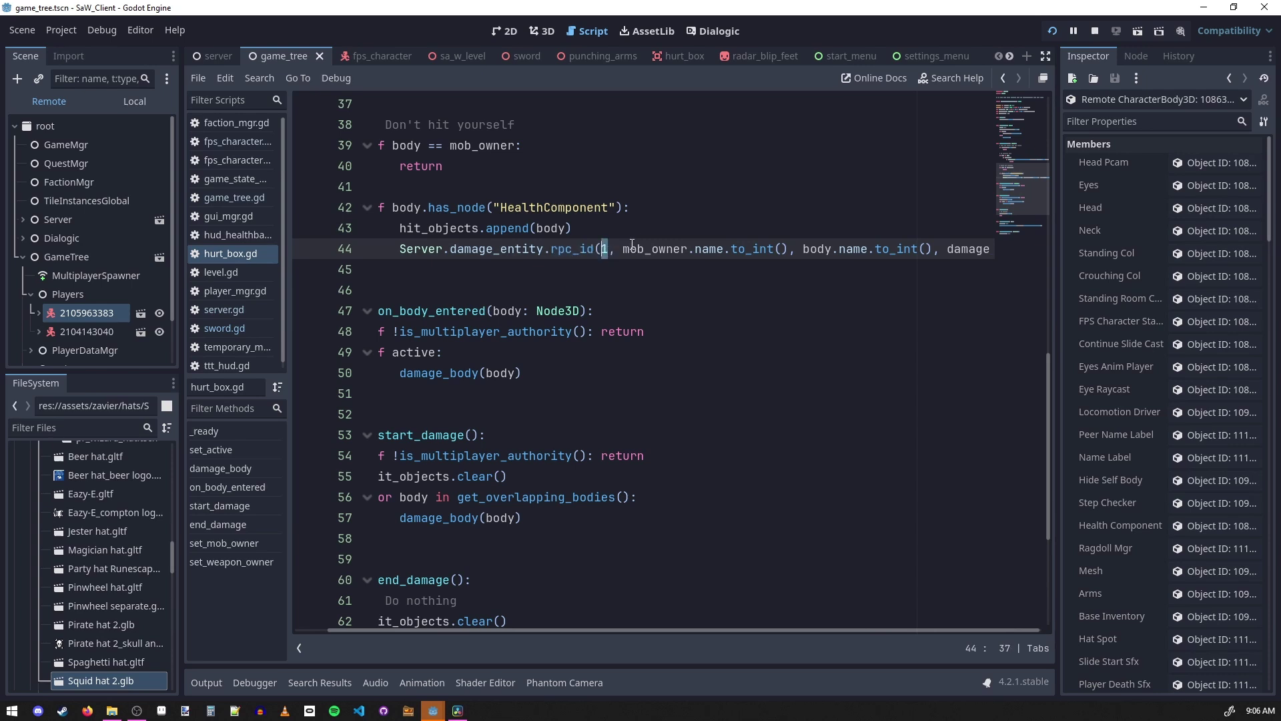
pyautogui.moveTo(623, 251); pyautogui.dragTo(920, 248)
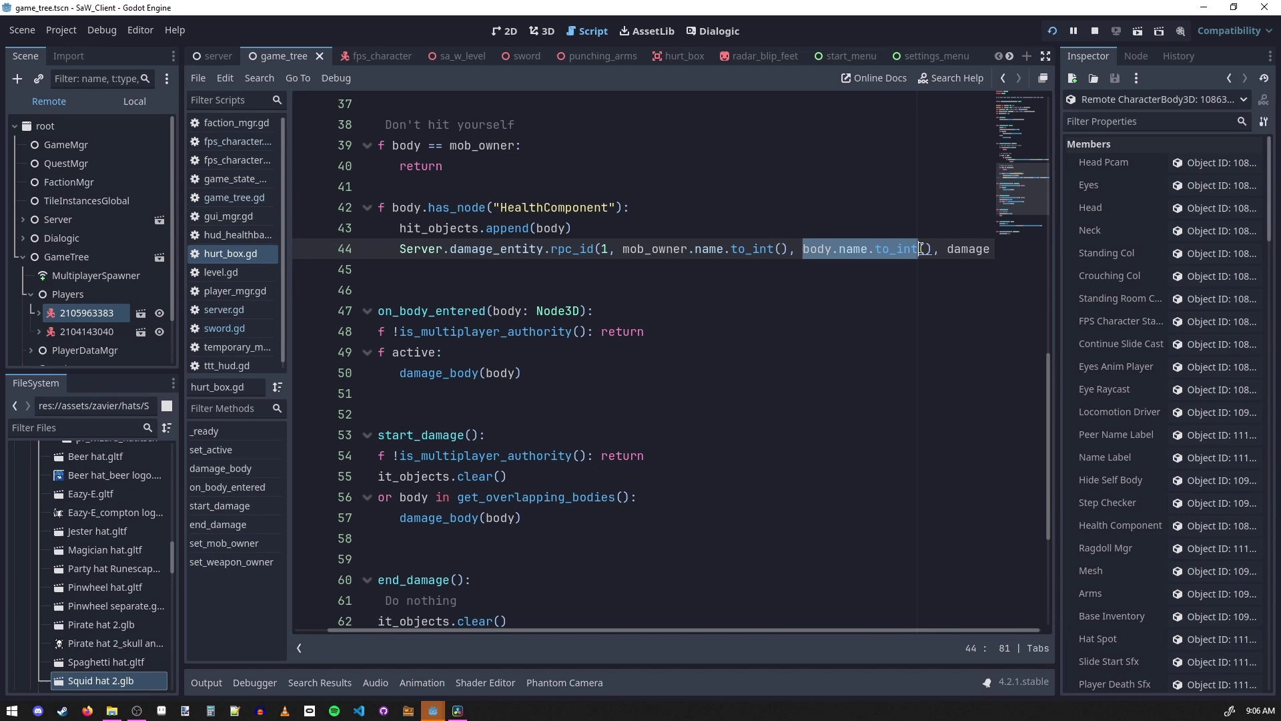
pyautogui.moveTo(821, 630); pyautogui.dragTo(889, 625)
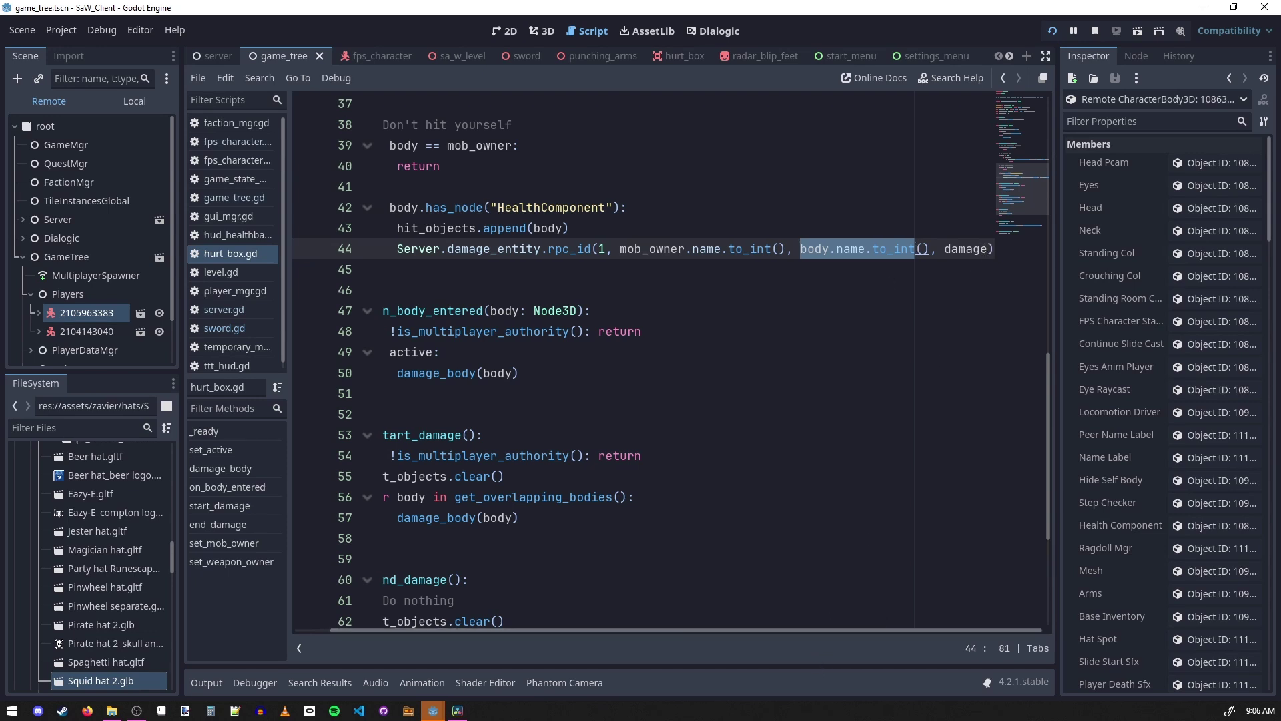
pyautogui.moveTo(988, 250); pyautogui.dragTo(944, 251)
pyautogui.click(455, 251)
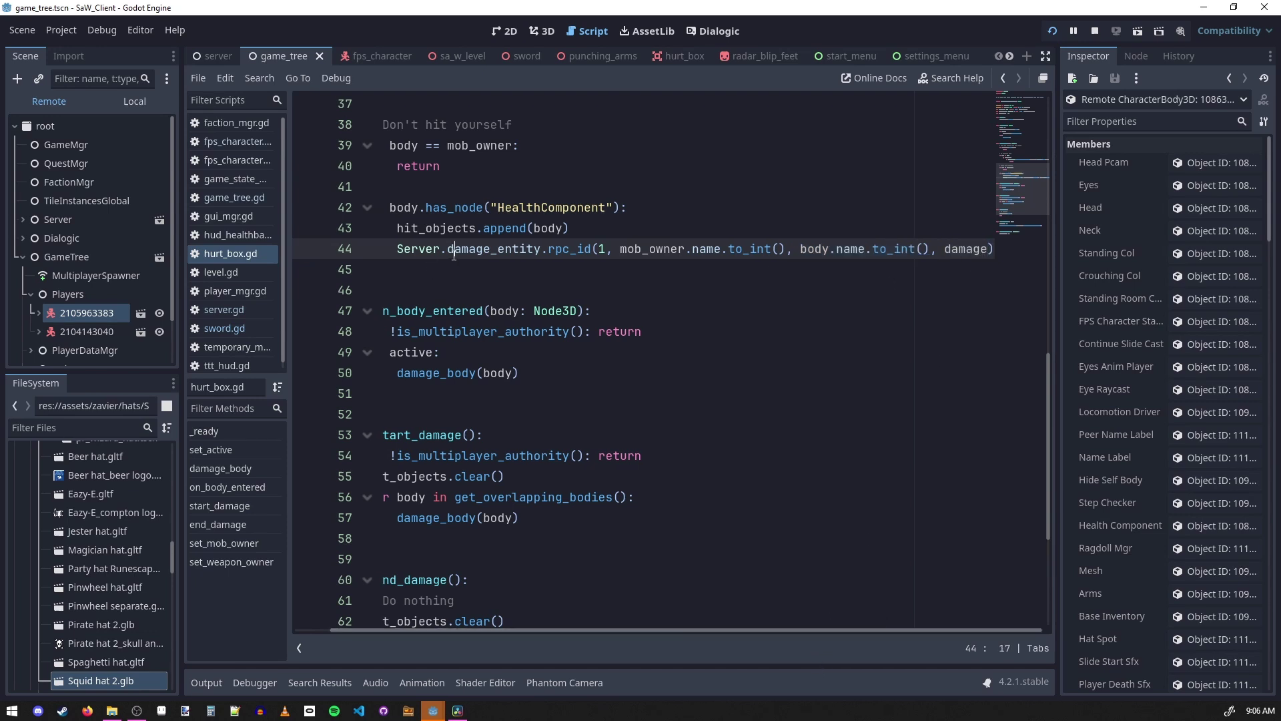
pyautogui.keyDown('ctrl'); pyautogui.click(418, 251); pyautogui.keyUp('ctrl')
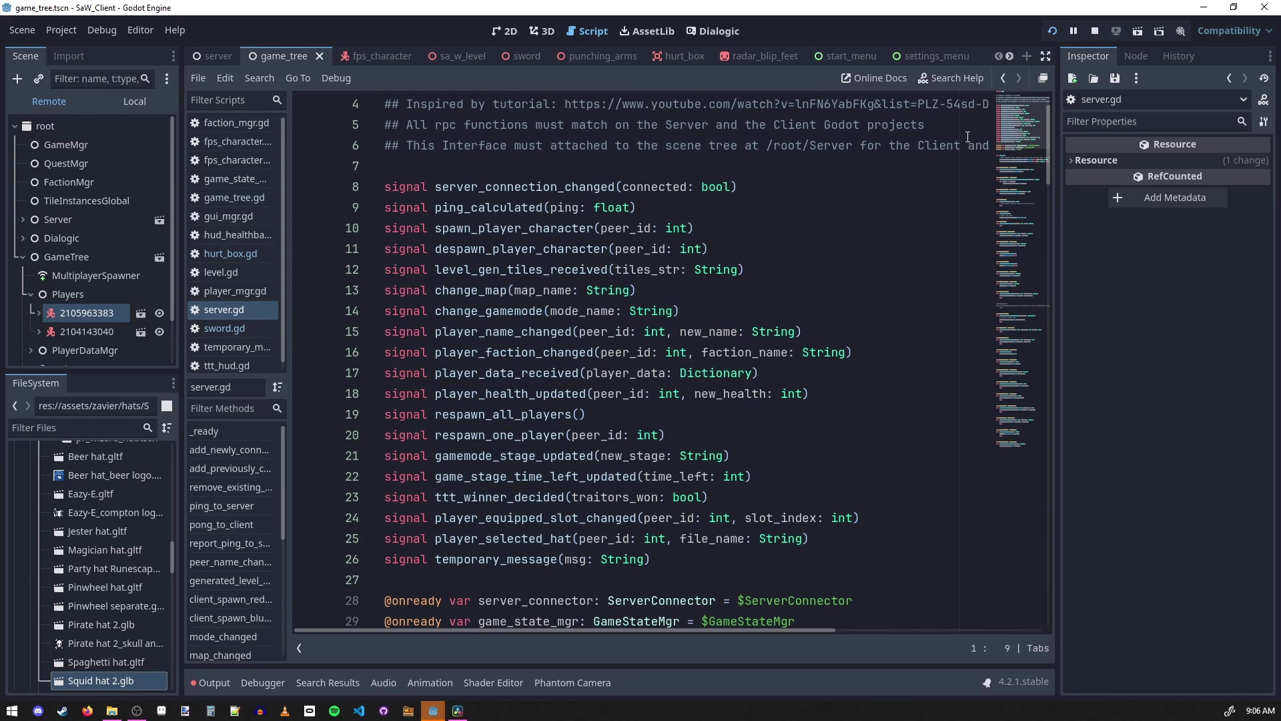
pyautogui.moveTo(1018, 134); pyautogui.dragTo(1022, 256)
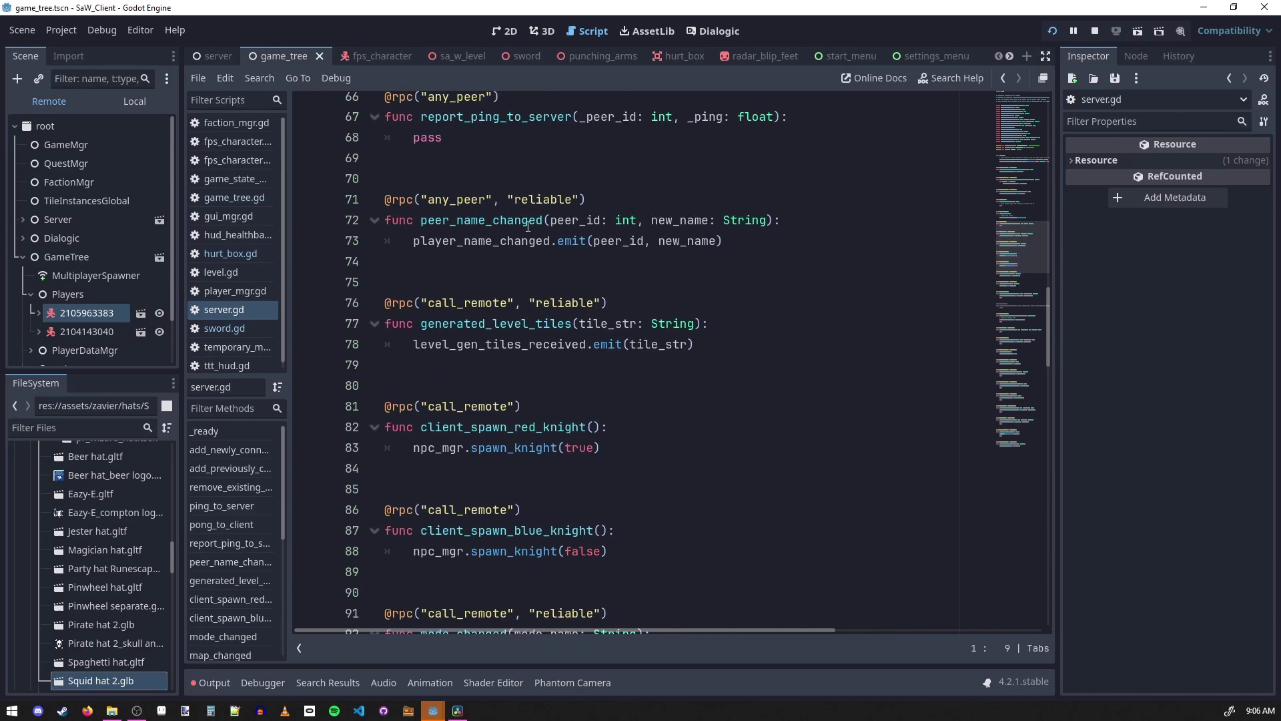
pyautogui.doubleClick(500, 223)
pyautogui.moveTo(386, 199); pyautogui.dragTo(585, 199)
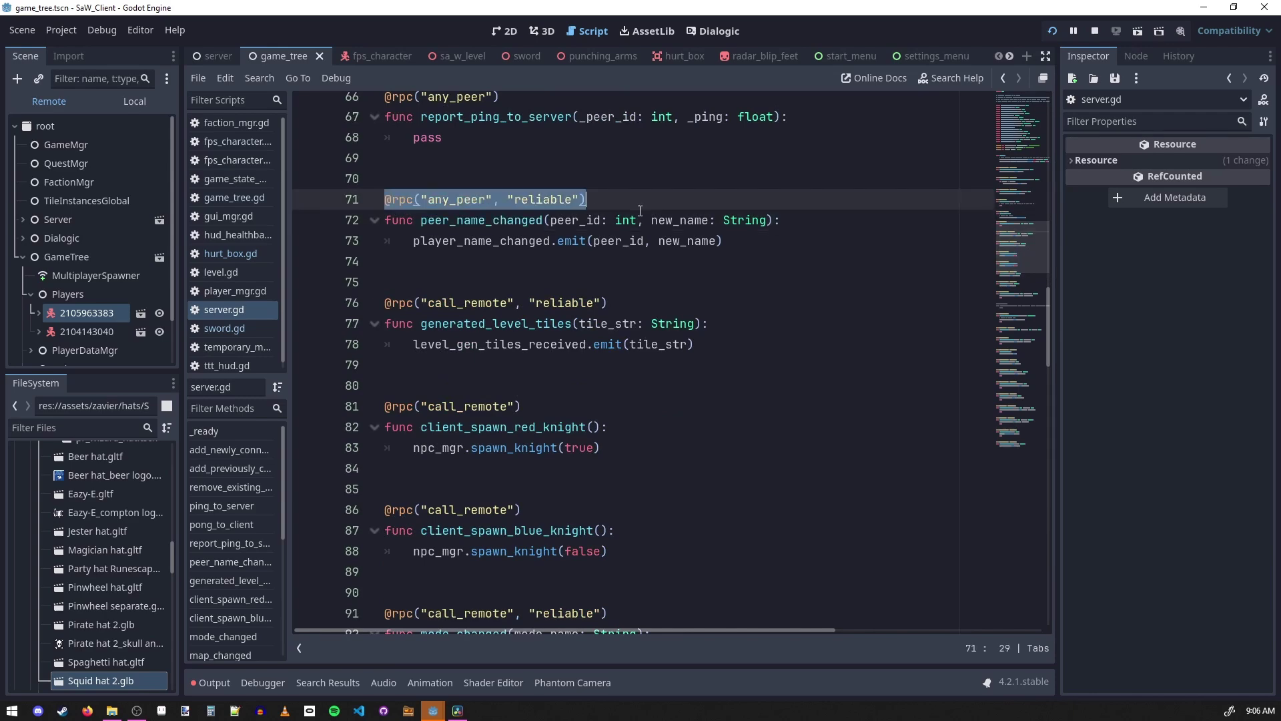
# Search server.gd for "damage" and place the cursor in the body of the damage_entity function.
pyautogui.scroll(-2, 1013, 279)
pyautogui.moveTo(1012, 278); pyautogui.dragTo(1014, 294)
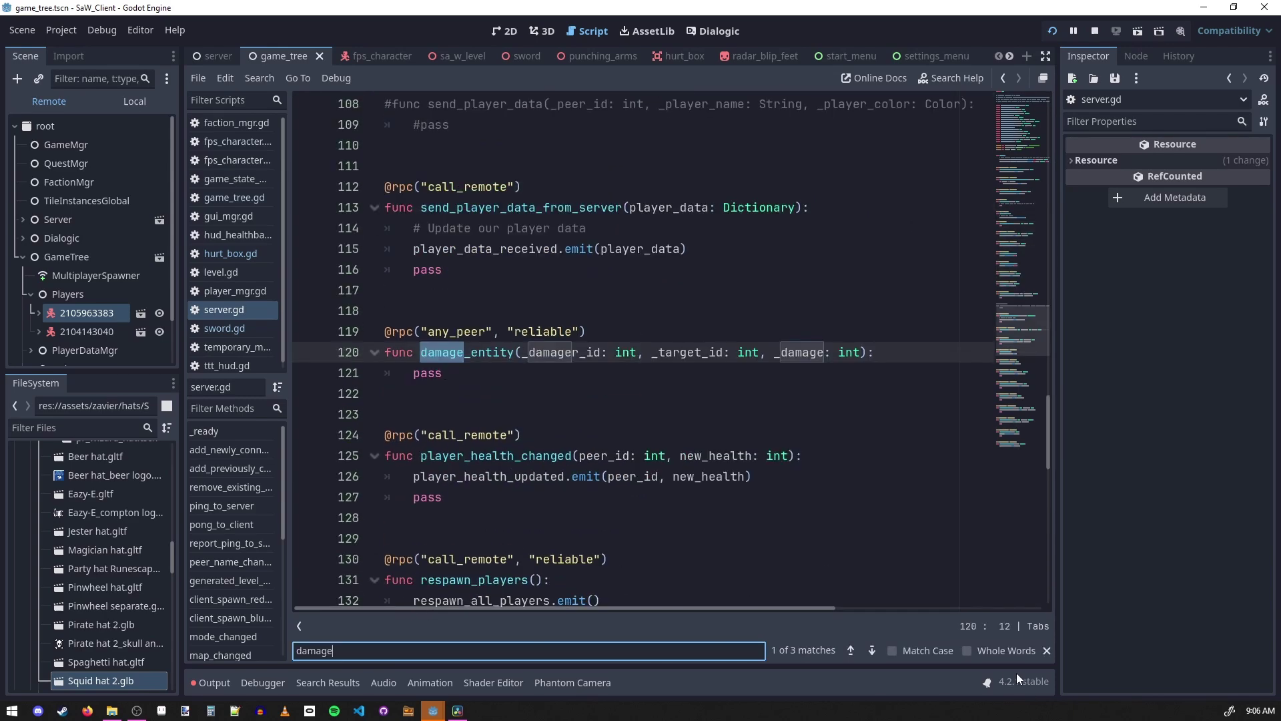
pyautogui.click(492, 366)
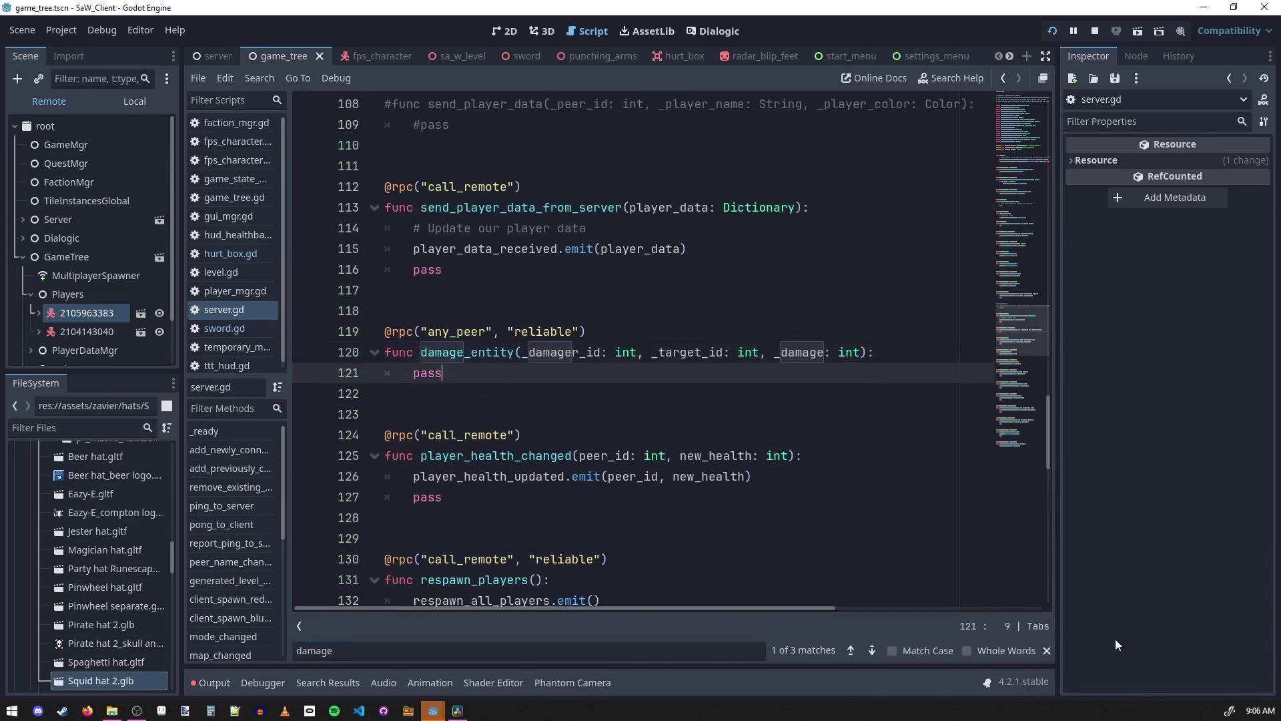
# Compare the client's damage_entity function with the one in the SaW_Server project's server.gd, including its player_data call.
pyautogui.click(1046, 650)
pyautogui.doubleClick(464, 357)
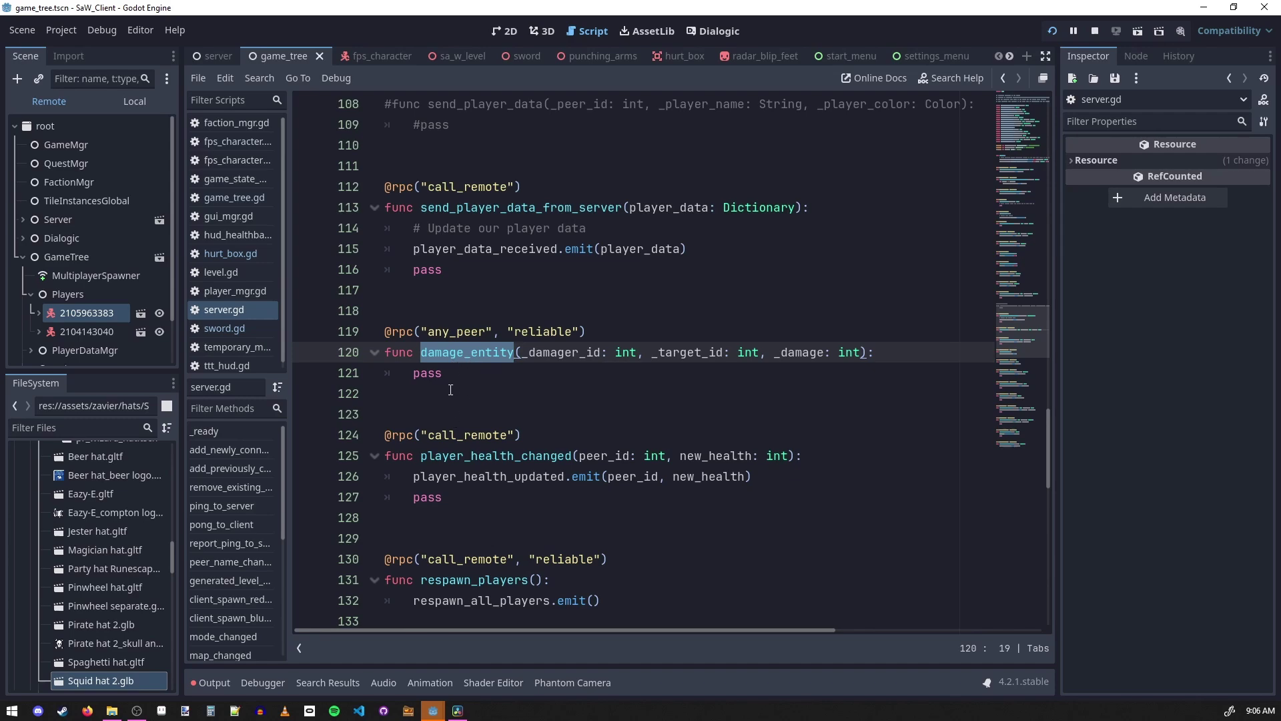
pyautogui.click(433, 710)
pyautogui.click(271, 650)
pyautogui.doubleClick(459, 228)
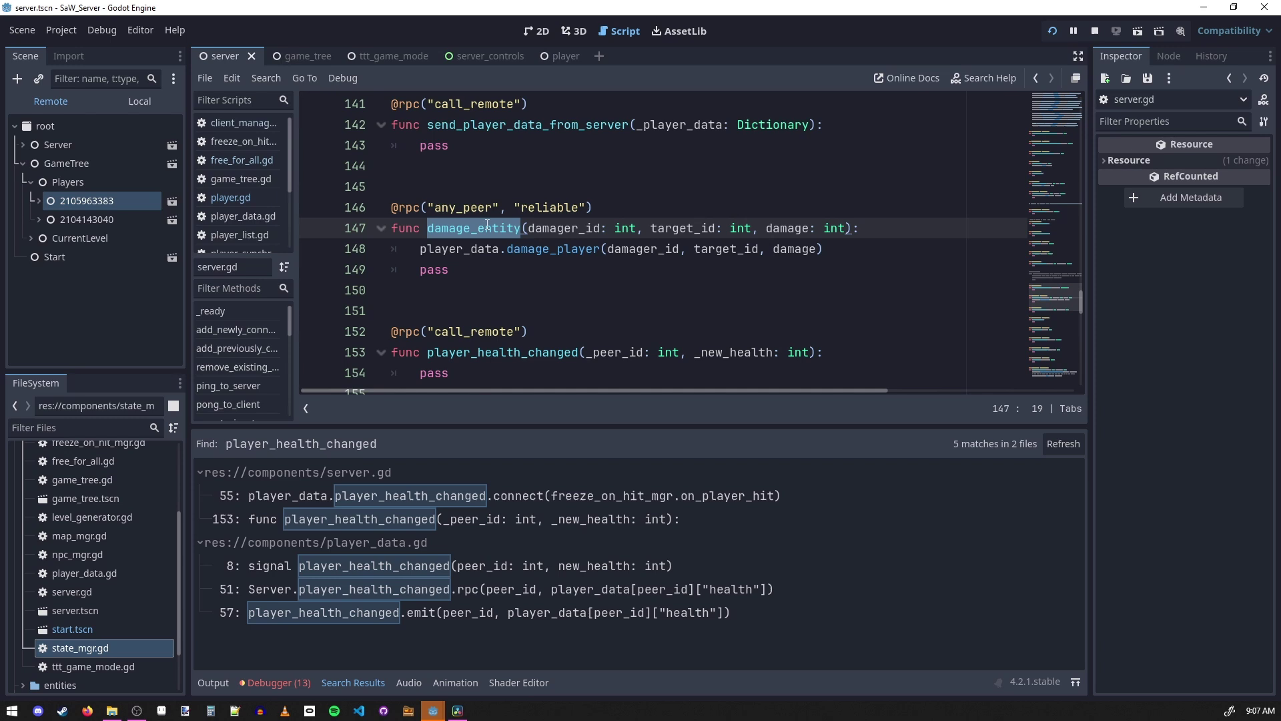
pyautogui.doubleClick(473, 249)
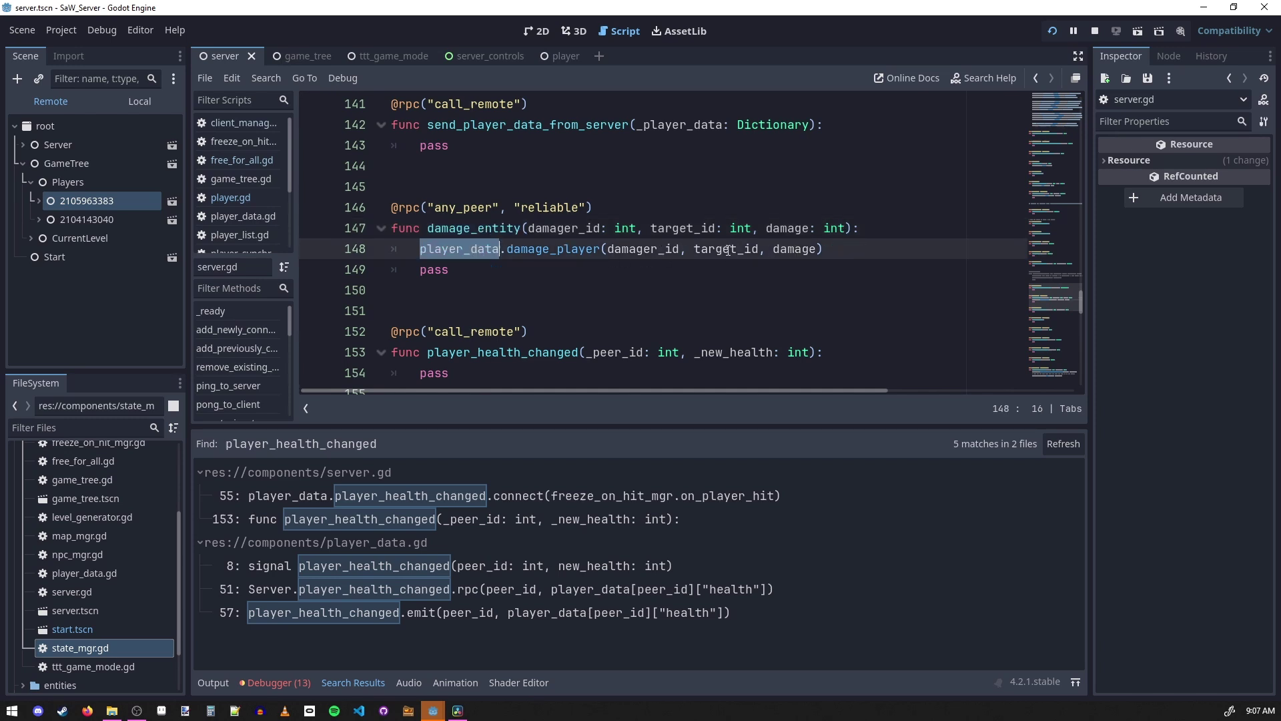
# Open the definition of damage_player in player_data.gd and examine the target's health argument passed to set_player_health.
pyautogui.keyDown('ctrl'); pyautogui.click(558, 250); pyautogui.keyUp('ctrl')
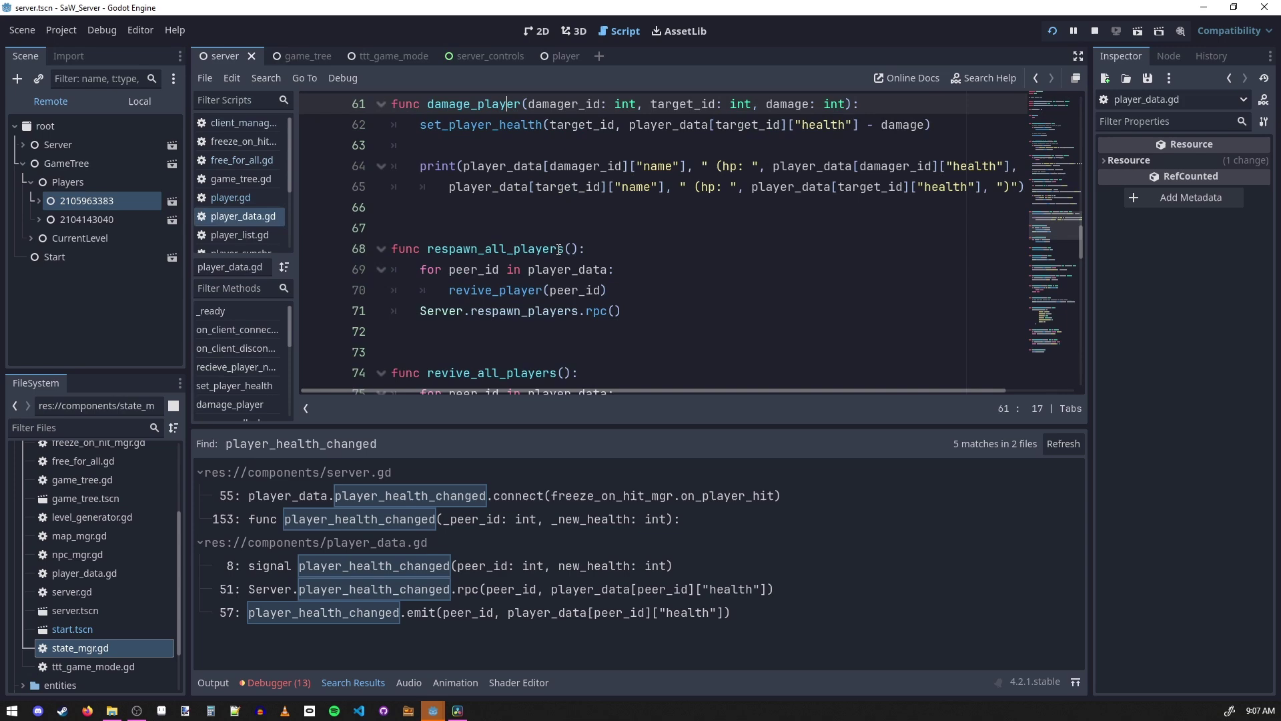
pyautogui.scroll(2, 667, 257)
pyautogui.scroll(-1, 704, 260)
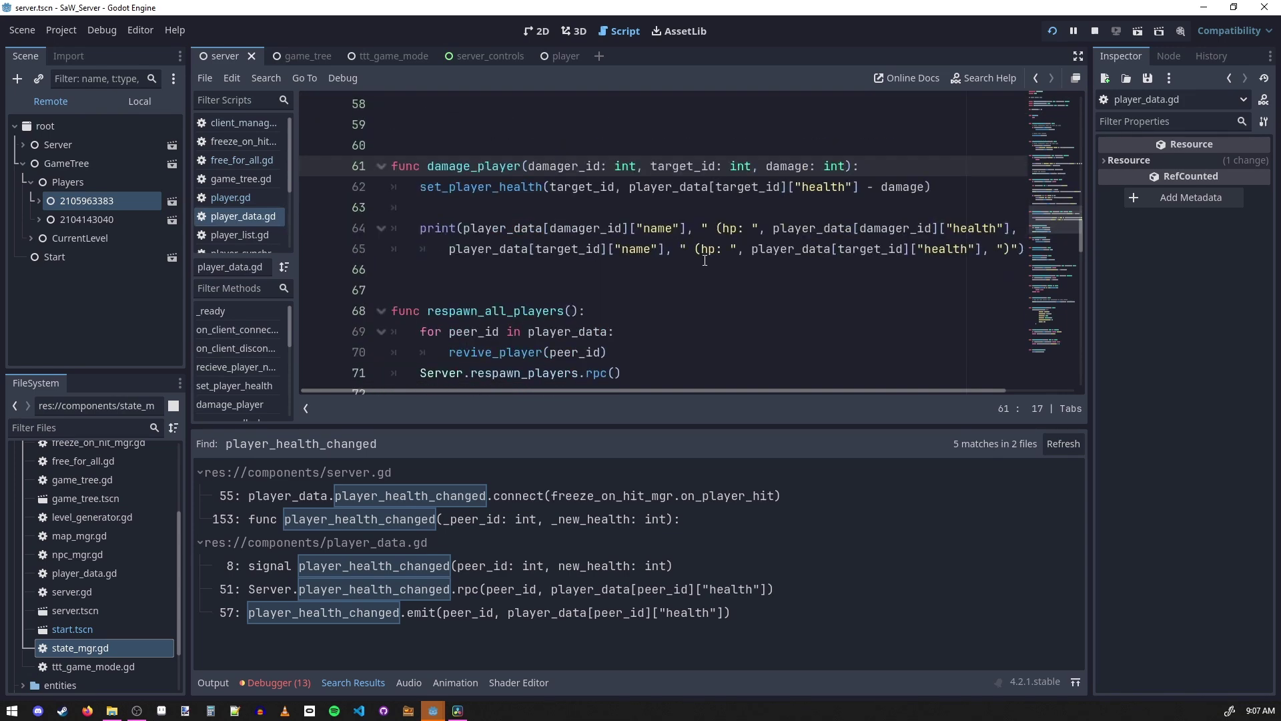
pyautogui.moveTo(629, 186)
pyautogui.mouseDown()
pyautogui.moveTo(929, 187)
pyautogui.moveTo(858, 186)
pyautogui.mouseUp()
pyautogui.scroll(-1, 859, 187)
pyautogui.scroll(2, 481, 262)
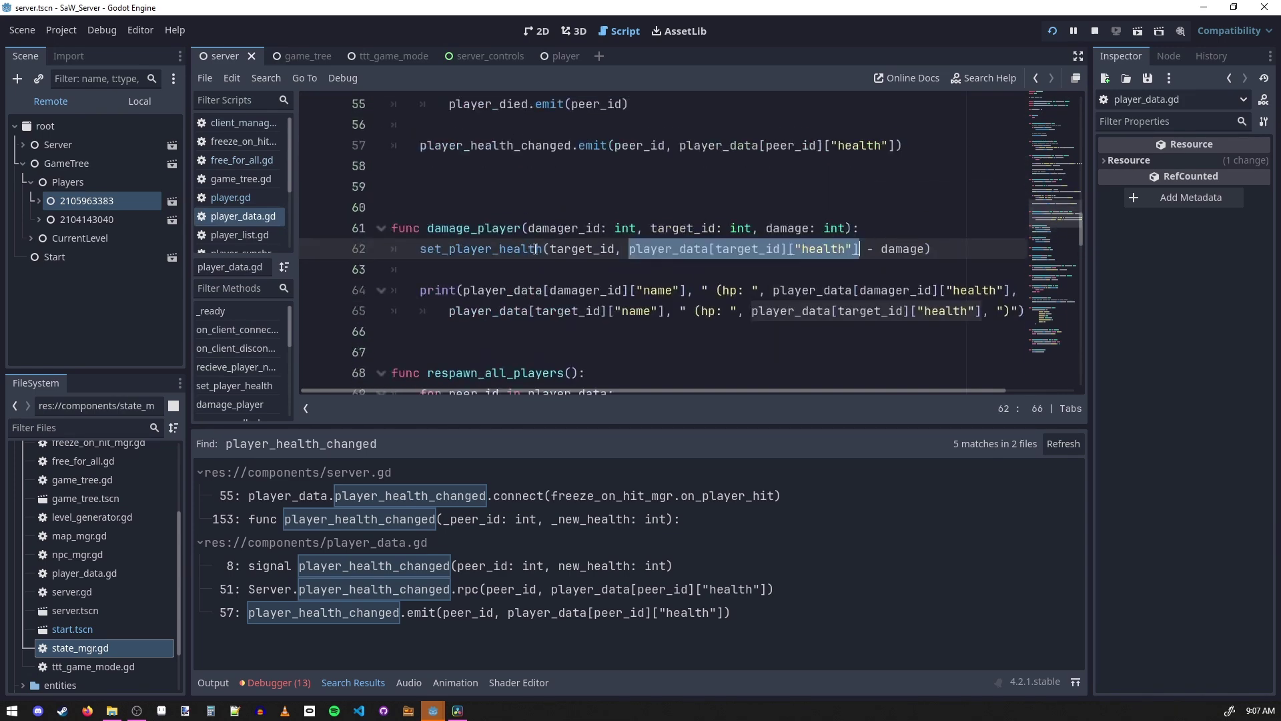
# Open the set_player_health definition and examine the Server.player_health_changed.rpc call with its peer_id and health arguments.
pyautogui.keyDown('ctrl'); pyautogui.click(480, 257); pyautogui.keyUp('ctrl')
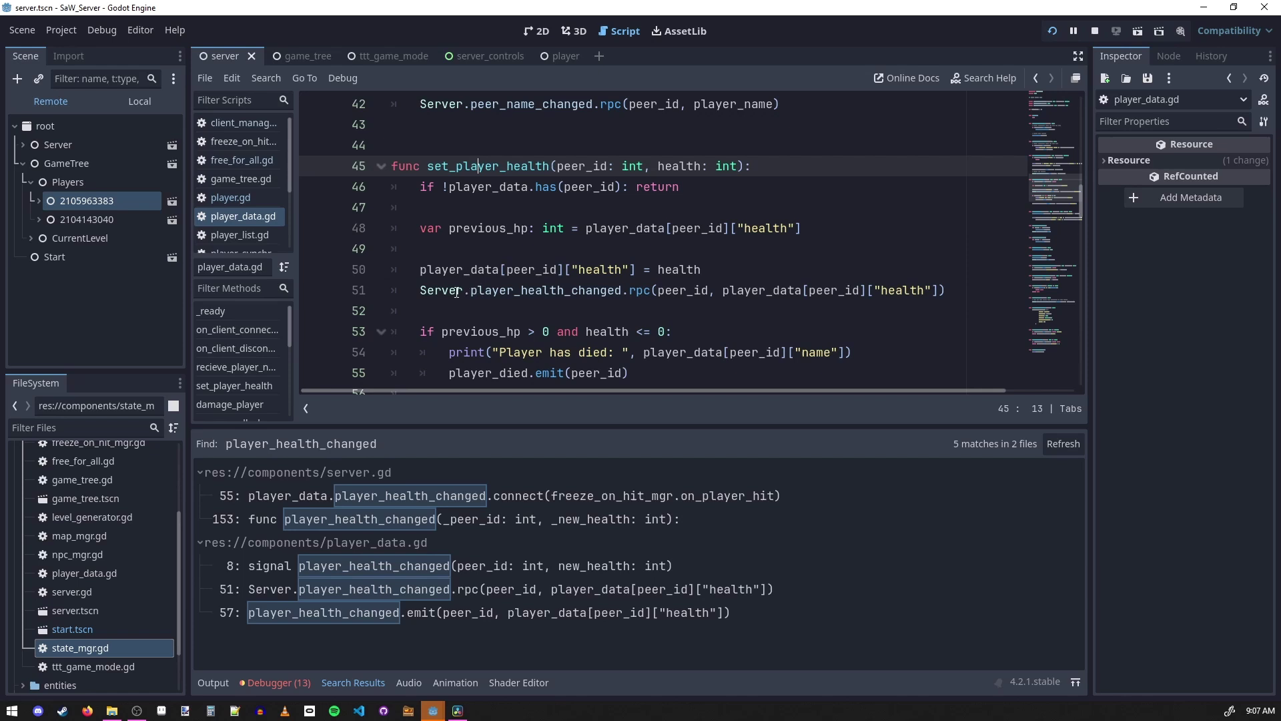
pyautogui.doubleClick(504, 290)
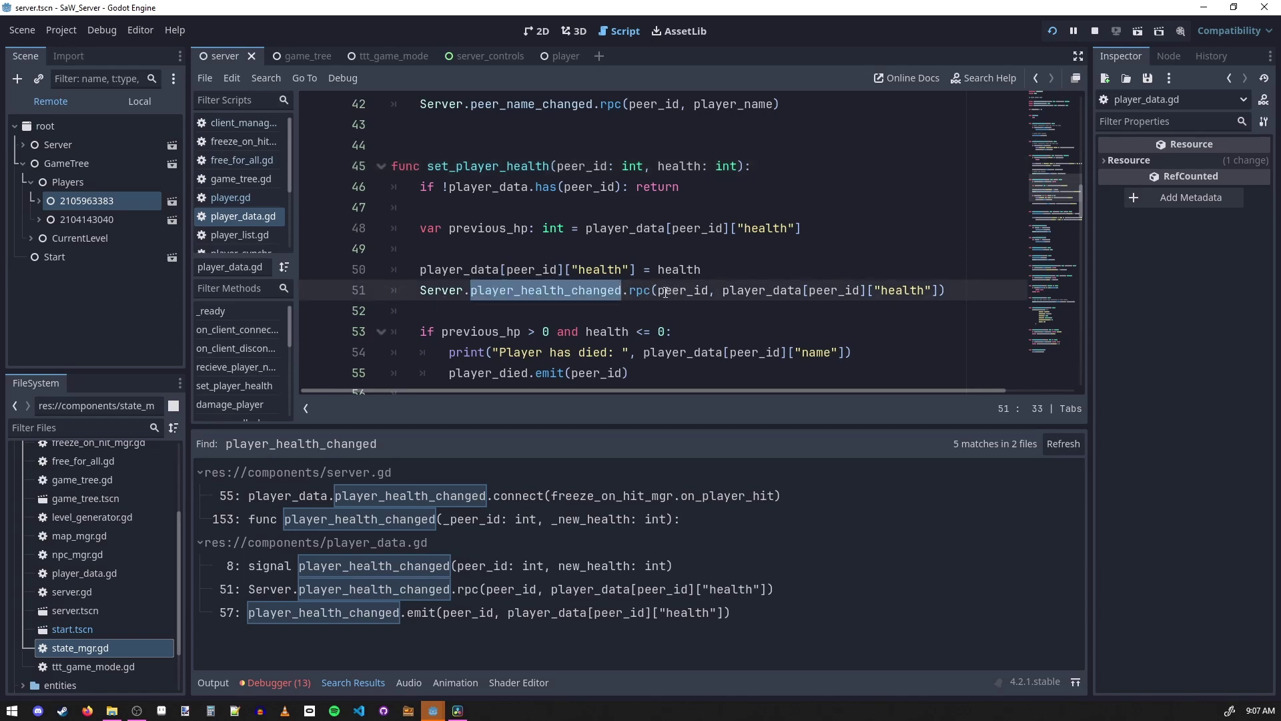
pyautogui.doubleClick(642, 291)
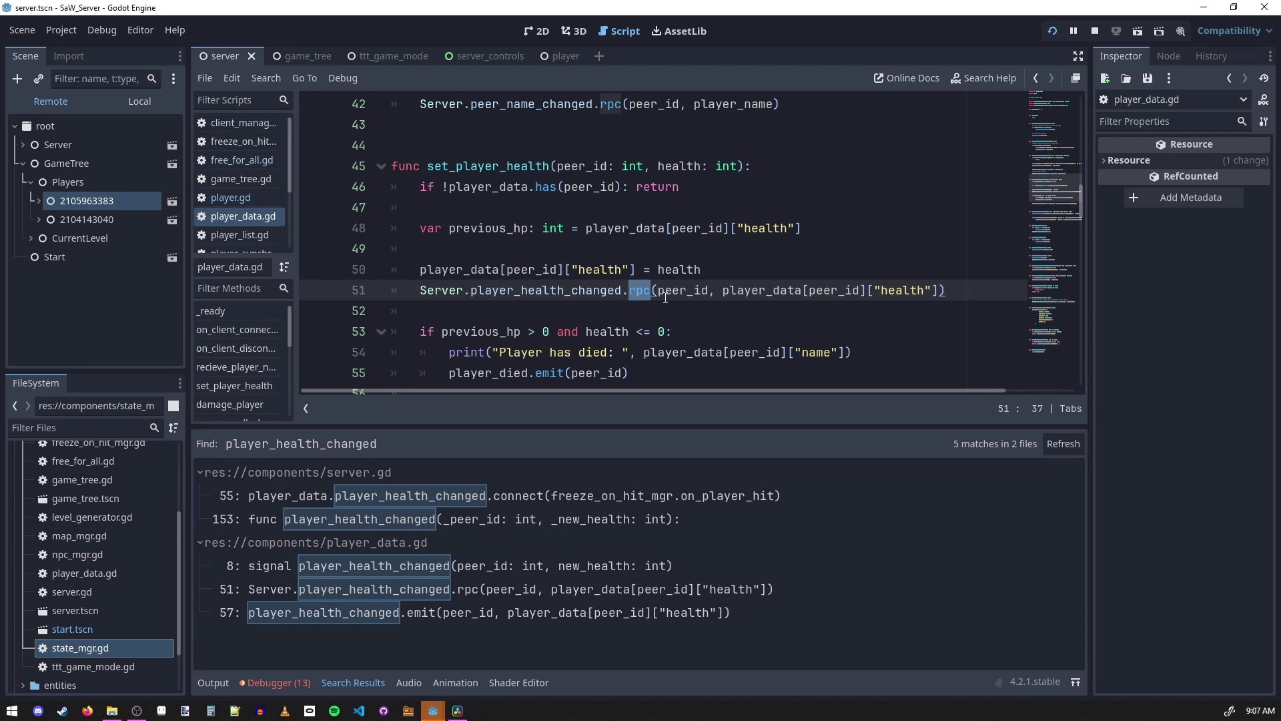
pyautogui.doubleClick(689, 292)
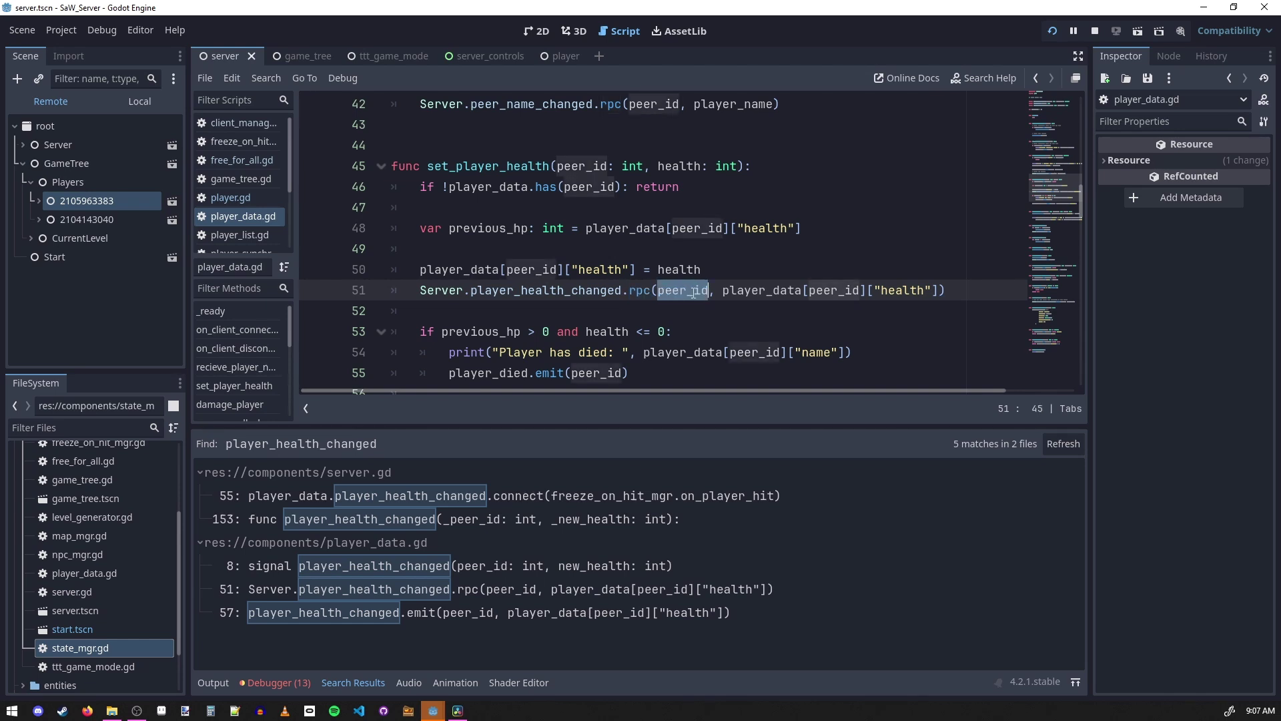
pyautogui.moveTo(757, 292); pyautogui.dragTo(942, 292)
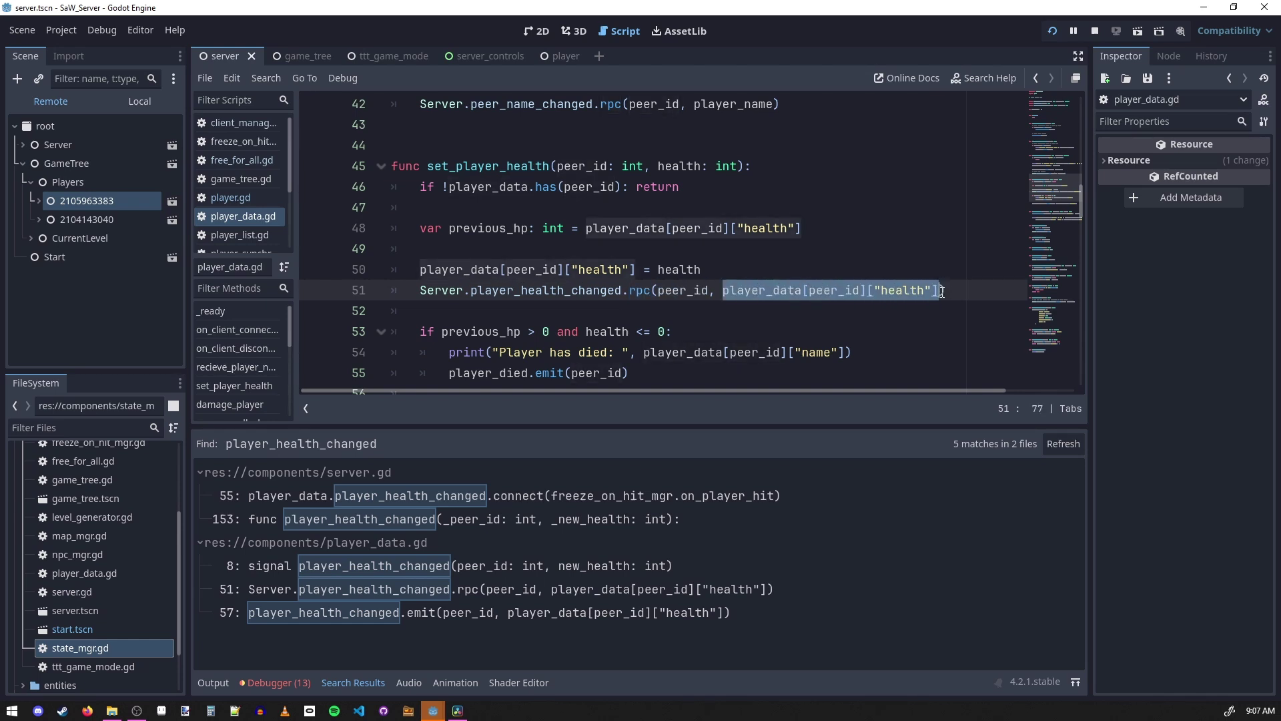
# Switch to the SaW_Client project and examine player_health_changed in server.gd, including the signal it emits with peer_id and new_health.
pyautogui.moveTo(433, 710)
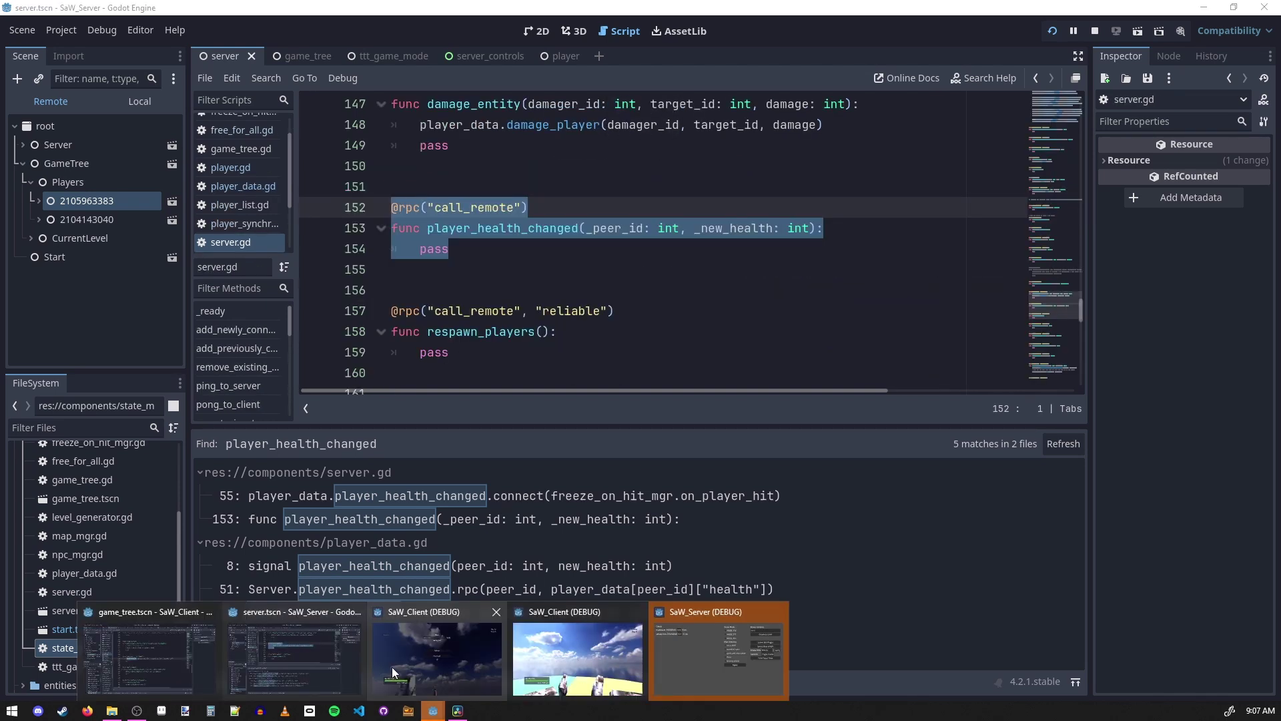
pyautogui.click(197, 678)
pyautogui.scroll(-1, 523, 399)
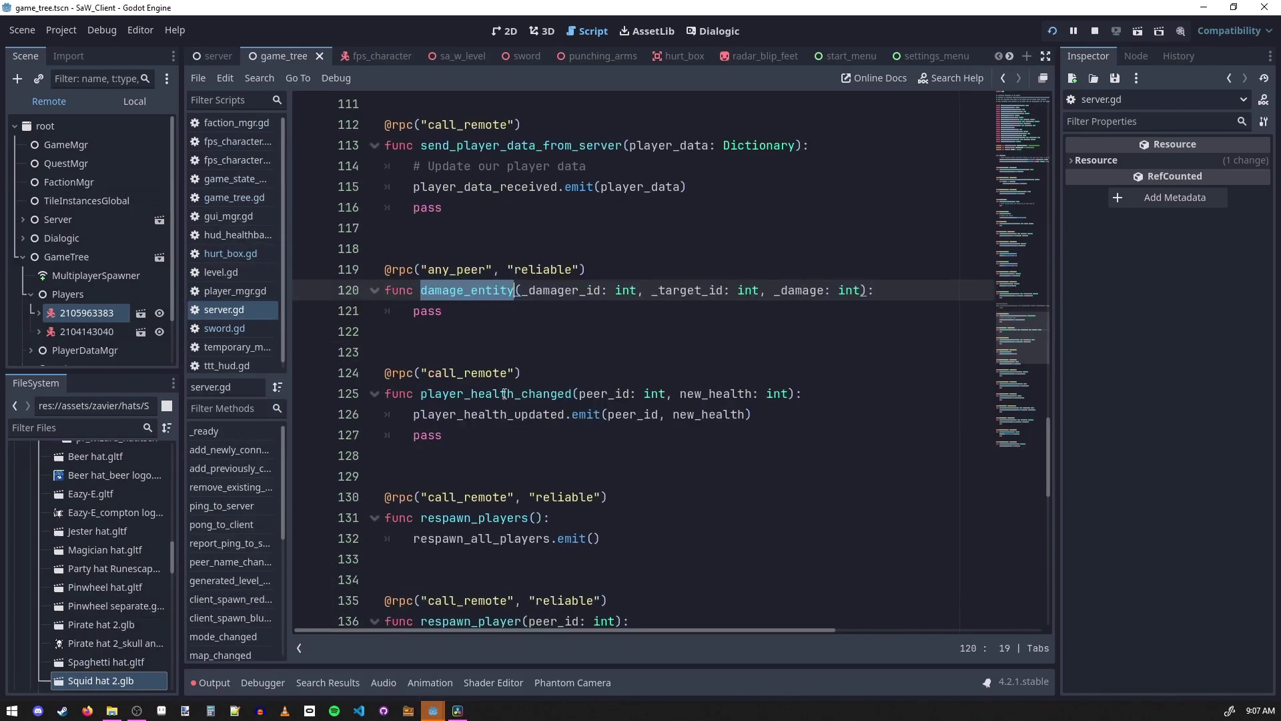
pyautogui.doubleClick(524, 394)
pyautogui.scroll(-1, 524, 399)
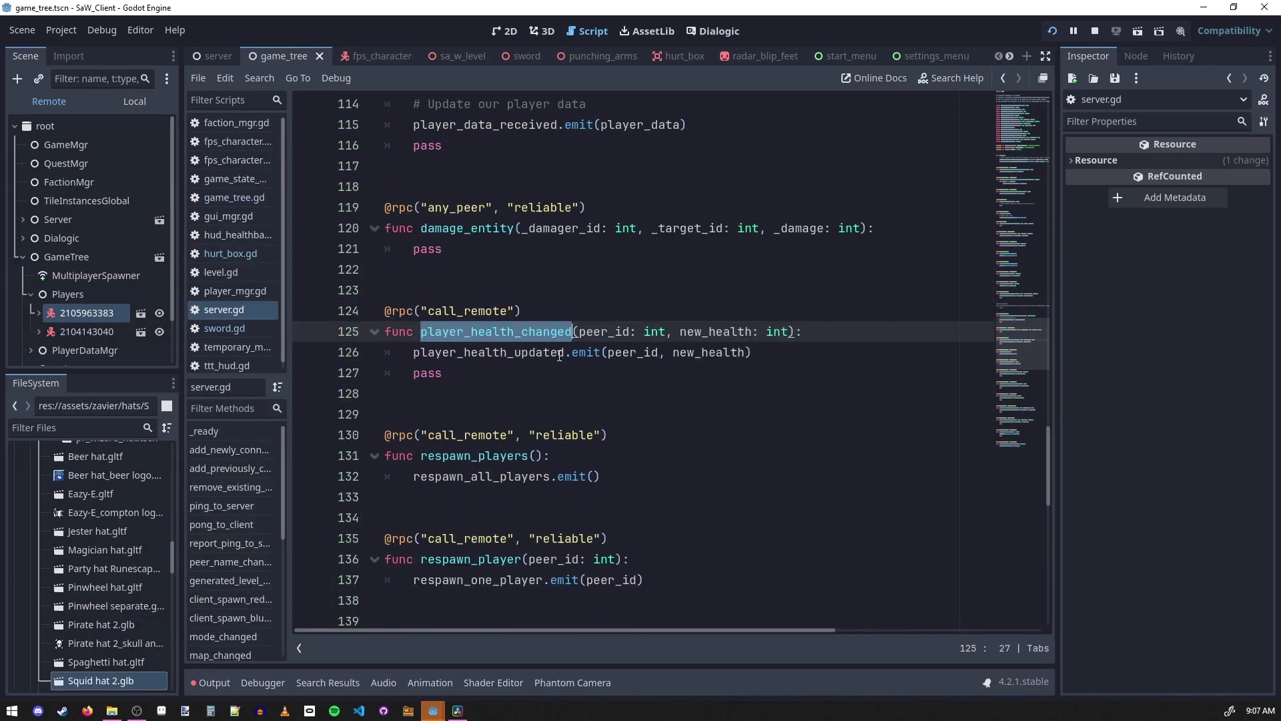
pyautogui.doubleClick(559, 354)
pyautogui.click(637, 354)
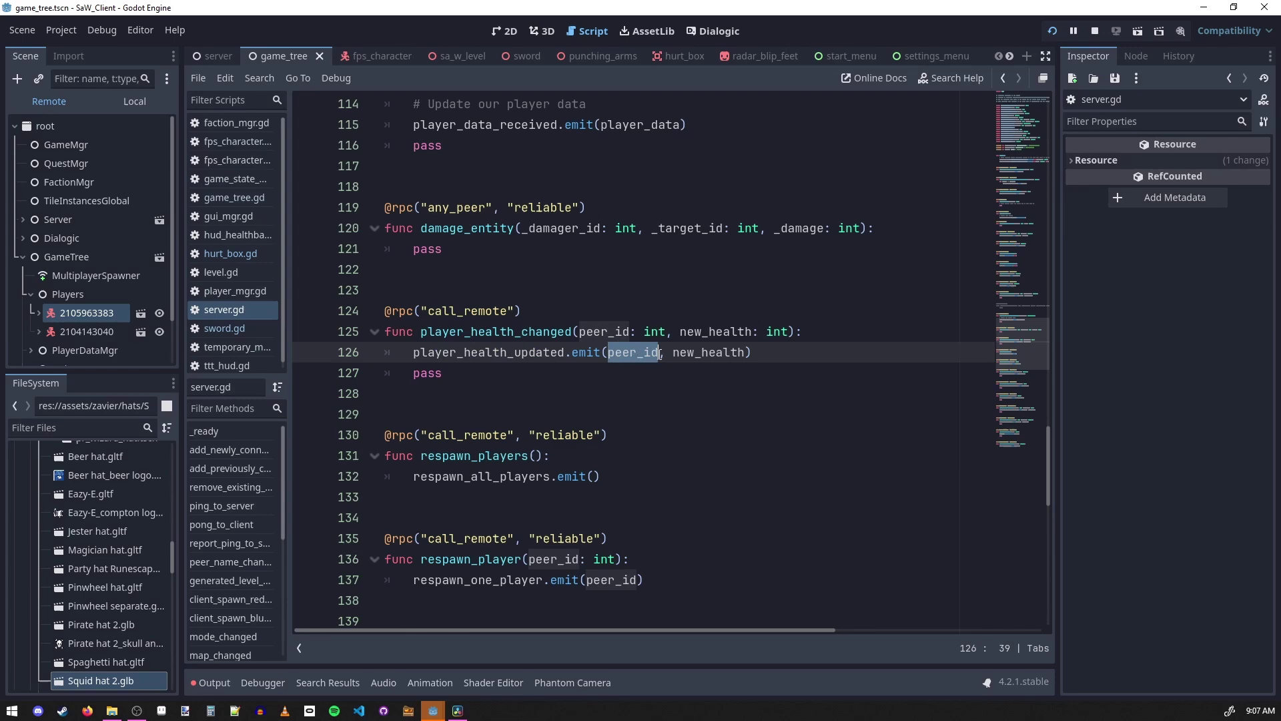
pyautogui.click(697, 354)
pyautogui.click(513, 354)
# Search the client project's files for player_health_updated and open the line in player_mgr.gd where the signal is connected.
pyautogui.doubleClick(513, 354)
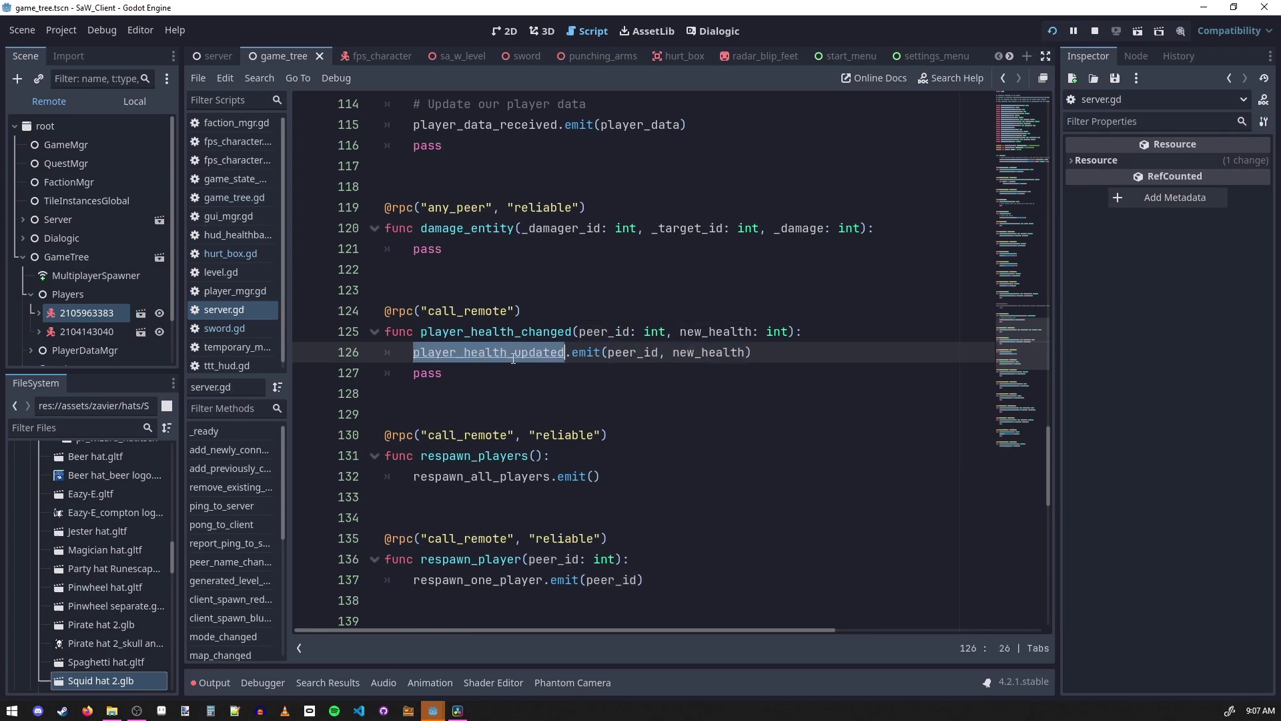
pyautogui.hotkey('ctrl', 'shift', 'f')
pyautogui.click(643, 403)
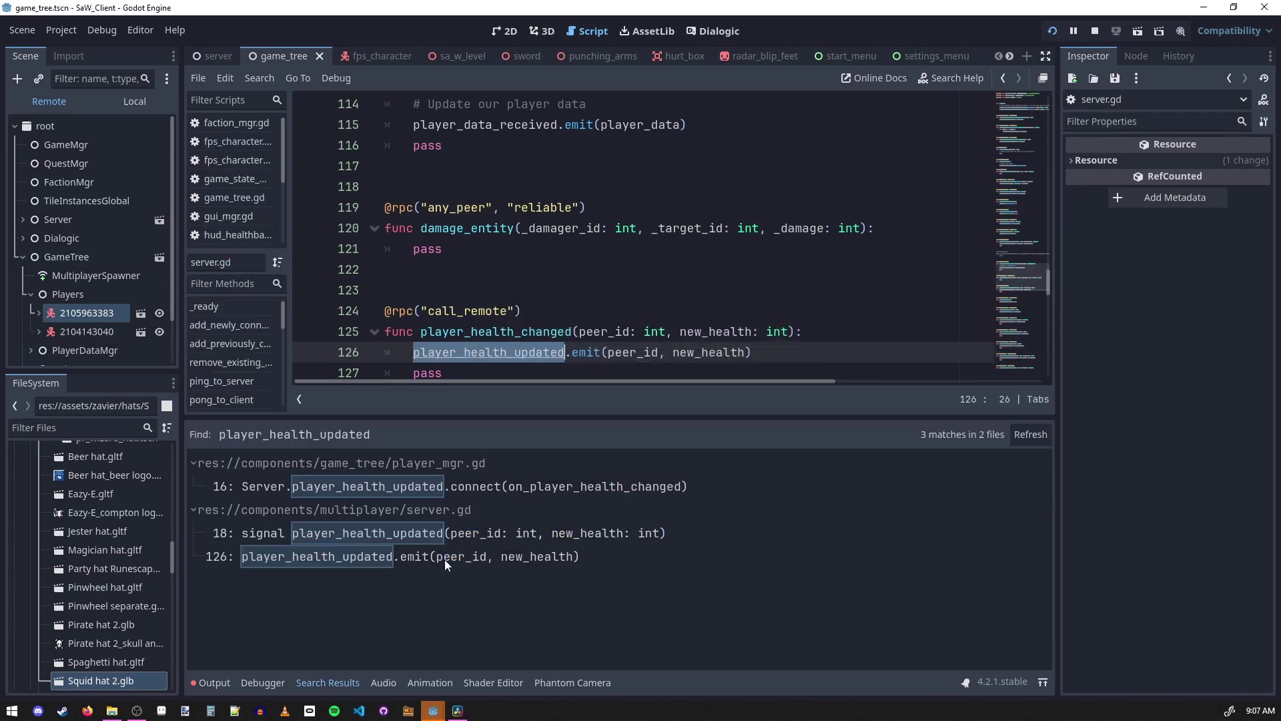
pyautogui.click(439, 486)
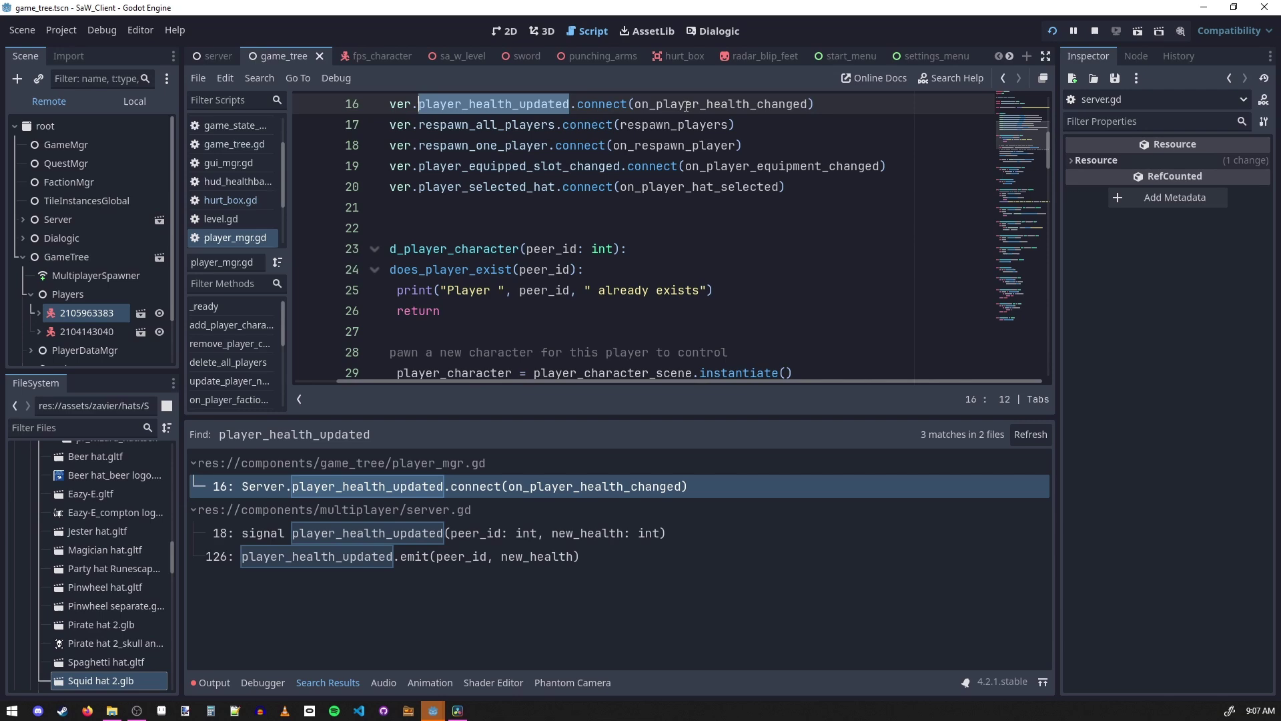
pyautogui.scroll(4, 594, 205)
pyautogui.hscroll(-1, 534, 281)
pyautogui.scroll(-3, 487, 325)
pyautogui.scroll(1, 497, 300)
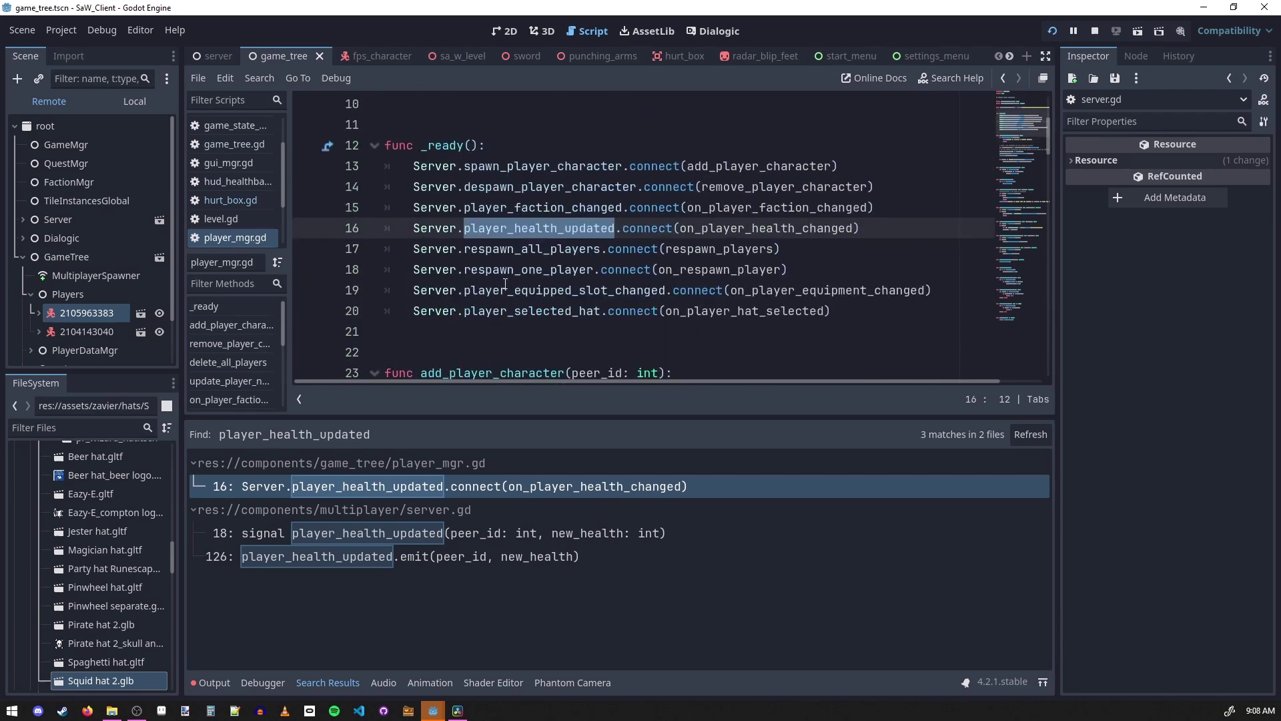
pyautogui.doubleClick(493, 238)
# Open the on_player_health_changed definition and examine its new_health parameter, the HealthComponent lookup and the hp.health assignment.
pyautogui.keyDown('ctrl'); pyautogui.click(737, 229); pyautogui.keyUp('ctrl')
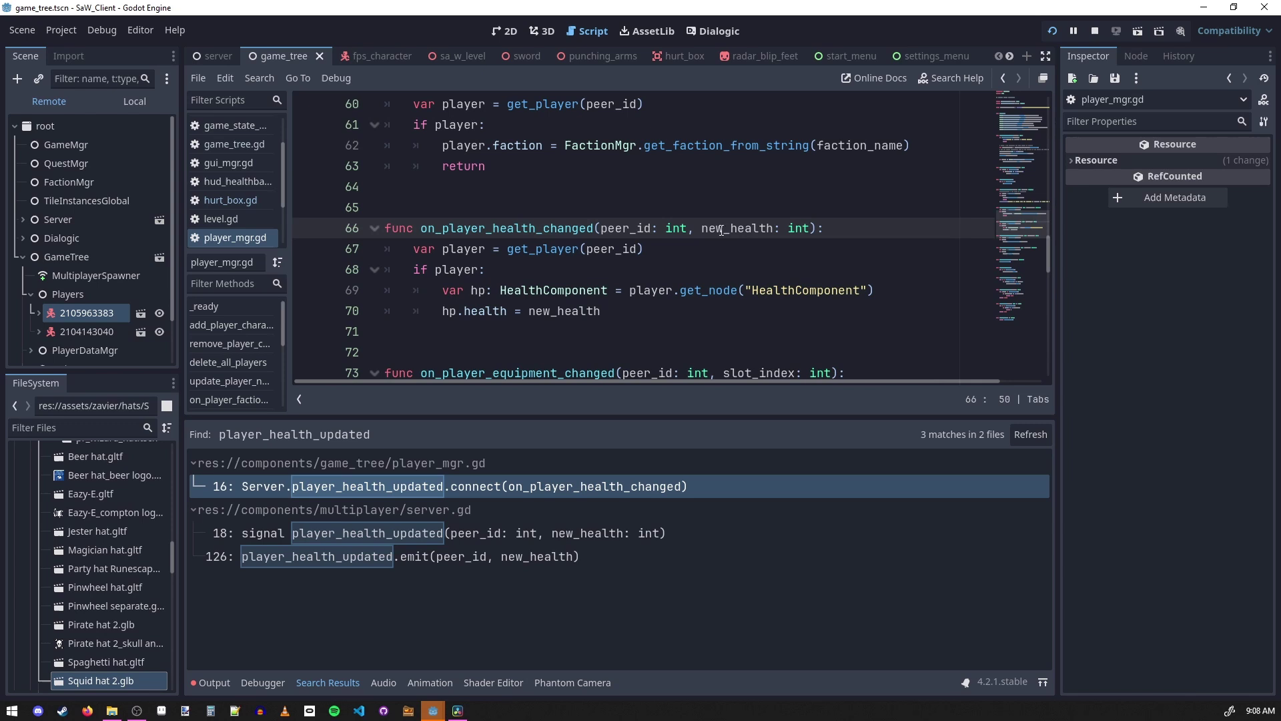
pyautogui.doubleClick(487, 230)
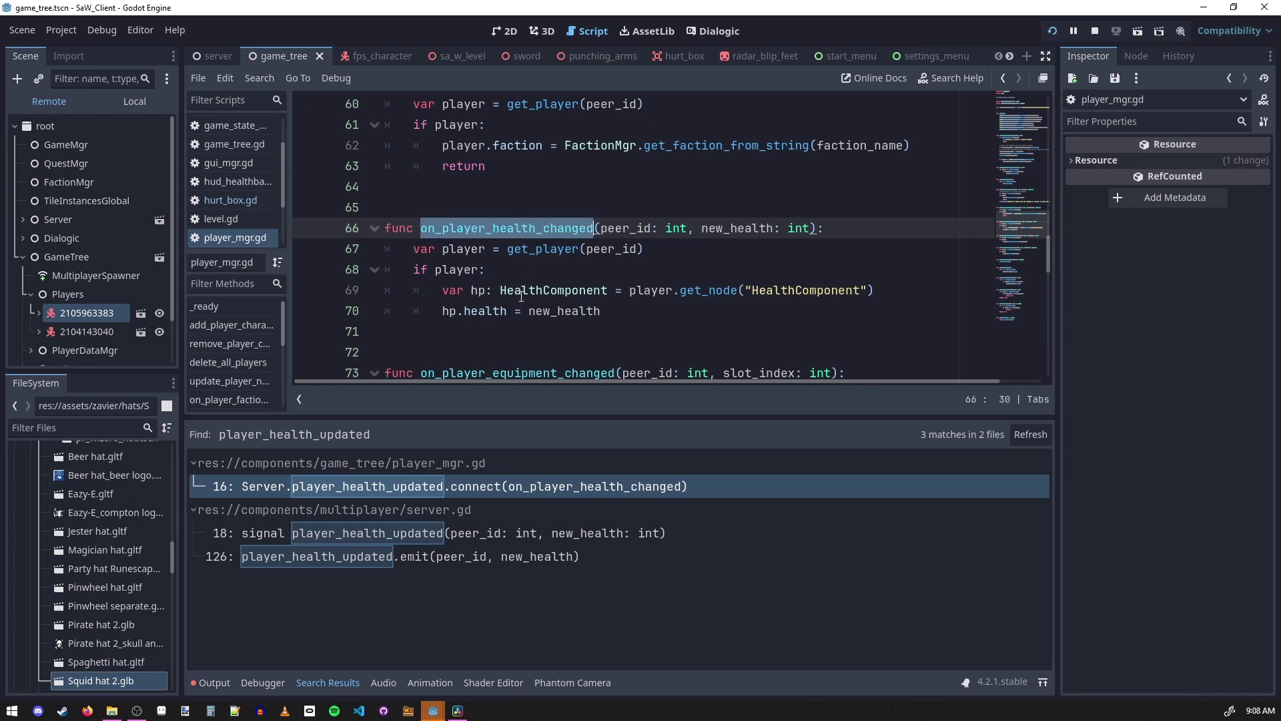
pyautogui.doubleClick(736, 227)
pyautogui.moveTo(631, 291); pyautogui.dragTo(927, 289)
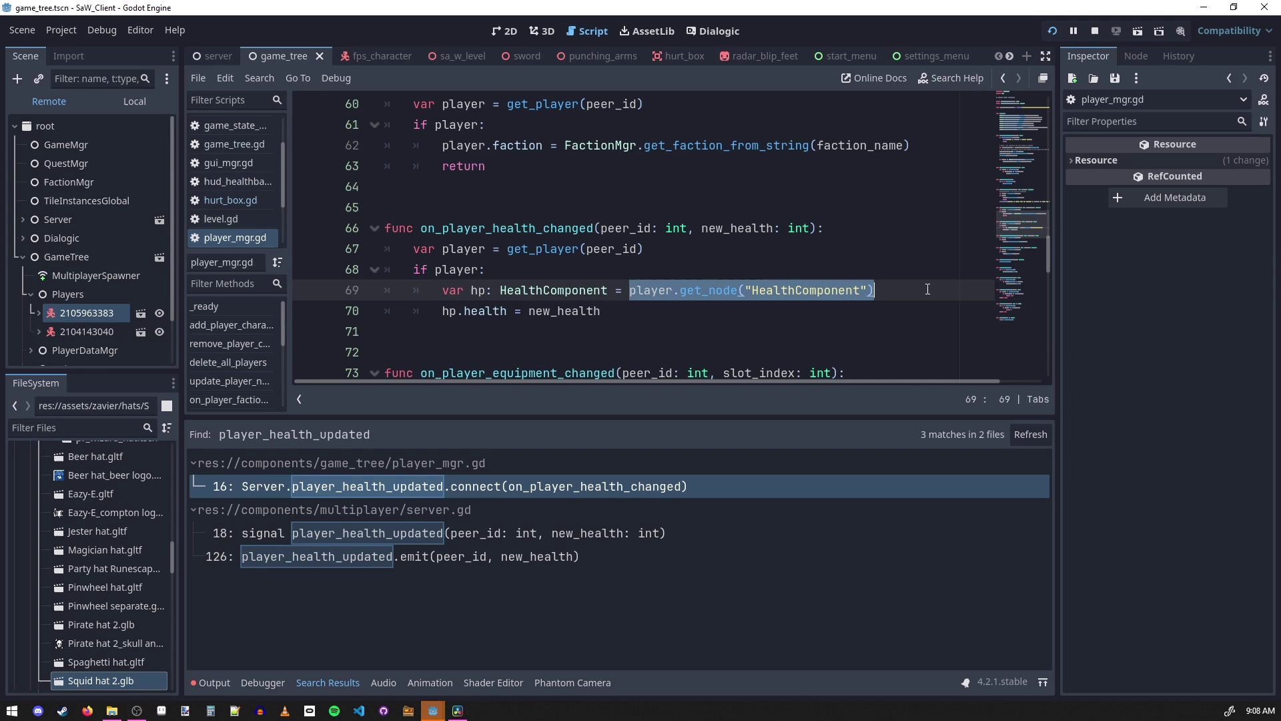
pyautogui.moveTo(601, 310); pyautogui.dragTo(443, 312)
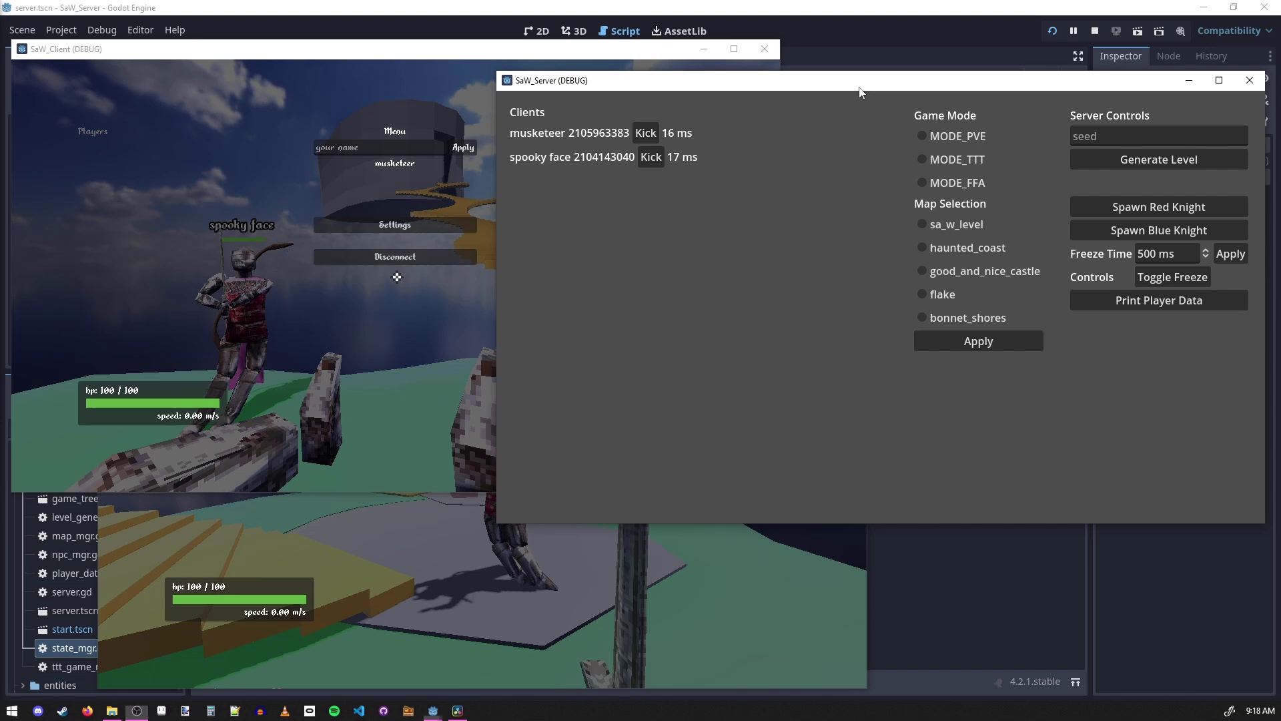
# Reposition the running SaW_Server window, try the MODE_TTT and MODE_PVE game modes, and select MODE_FFA.
pyautogui.moveTo(861, 88)
pyautogui.mouseDown()
pyautogui.moveTo(819, 94)
pyautogui.moveTo(839, 92)
pyautogui.mouseUp()
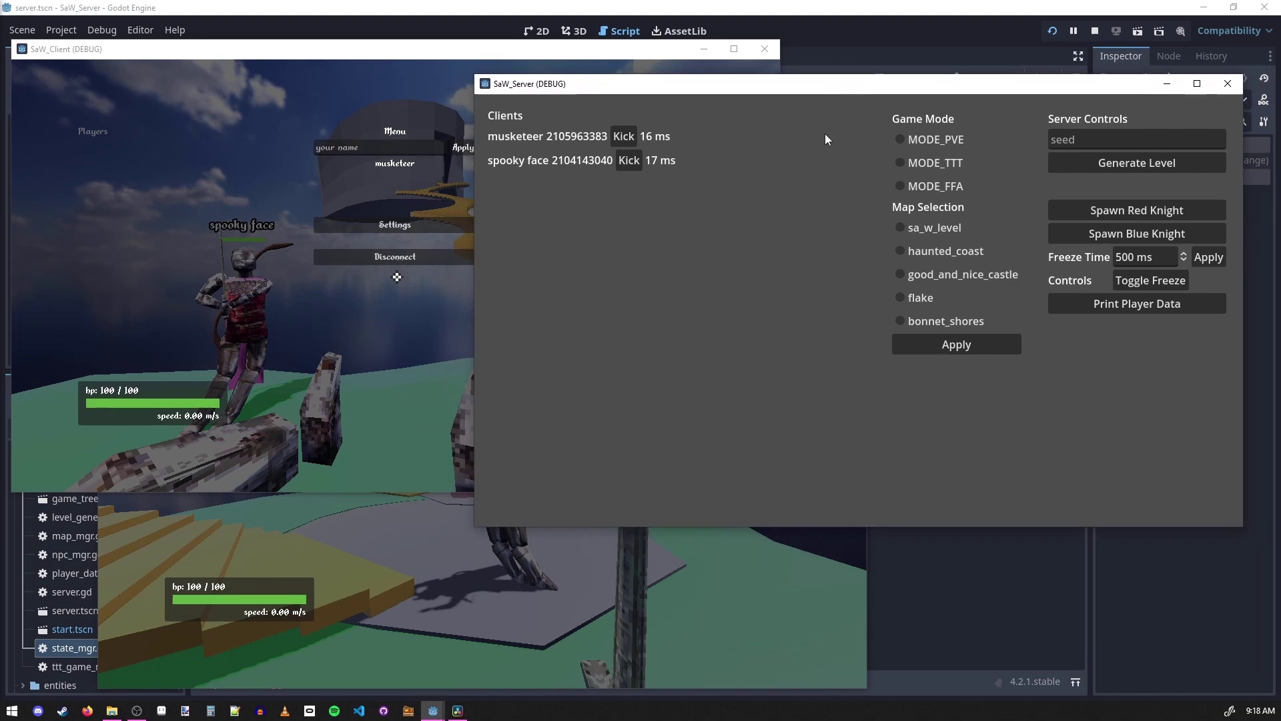
pyautogui.click(935, 164)
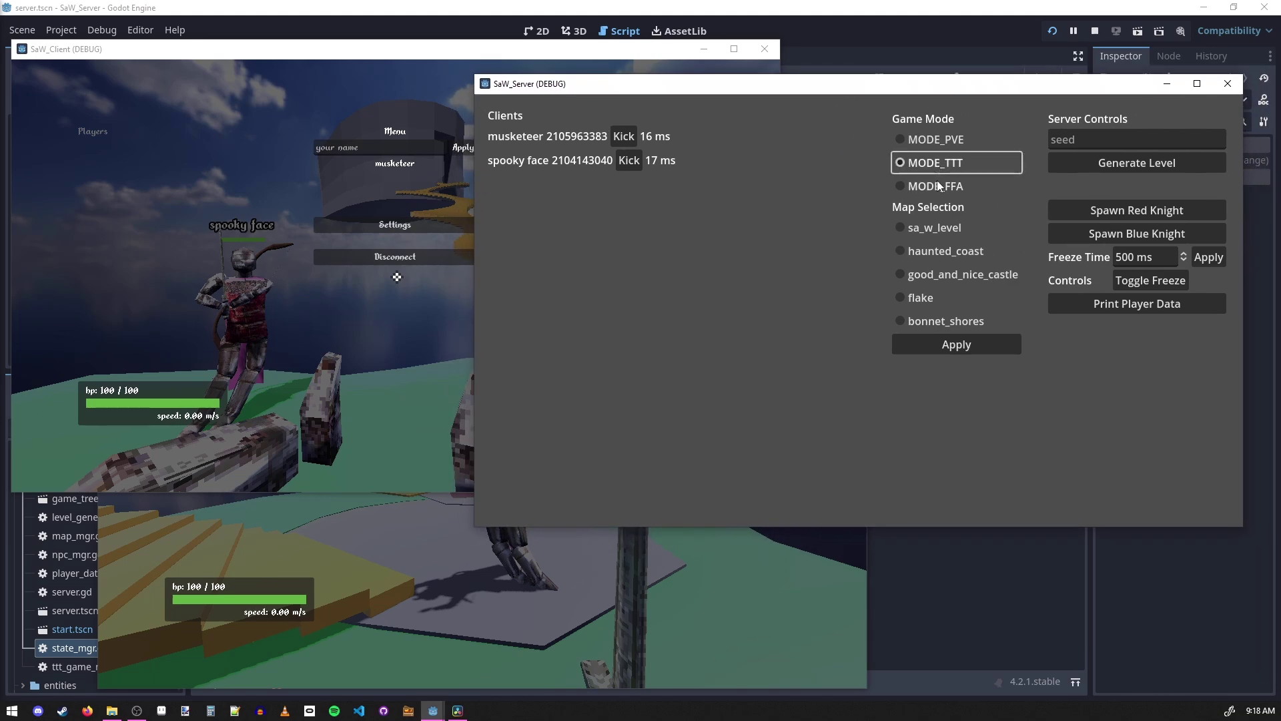
pyautogui.click(930, 141)
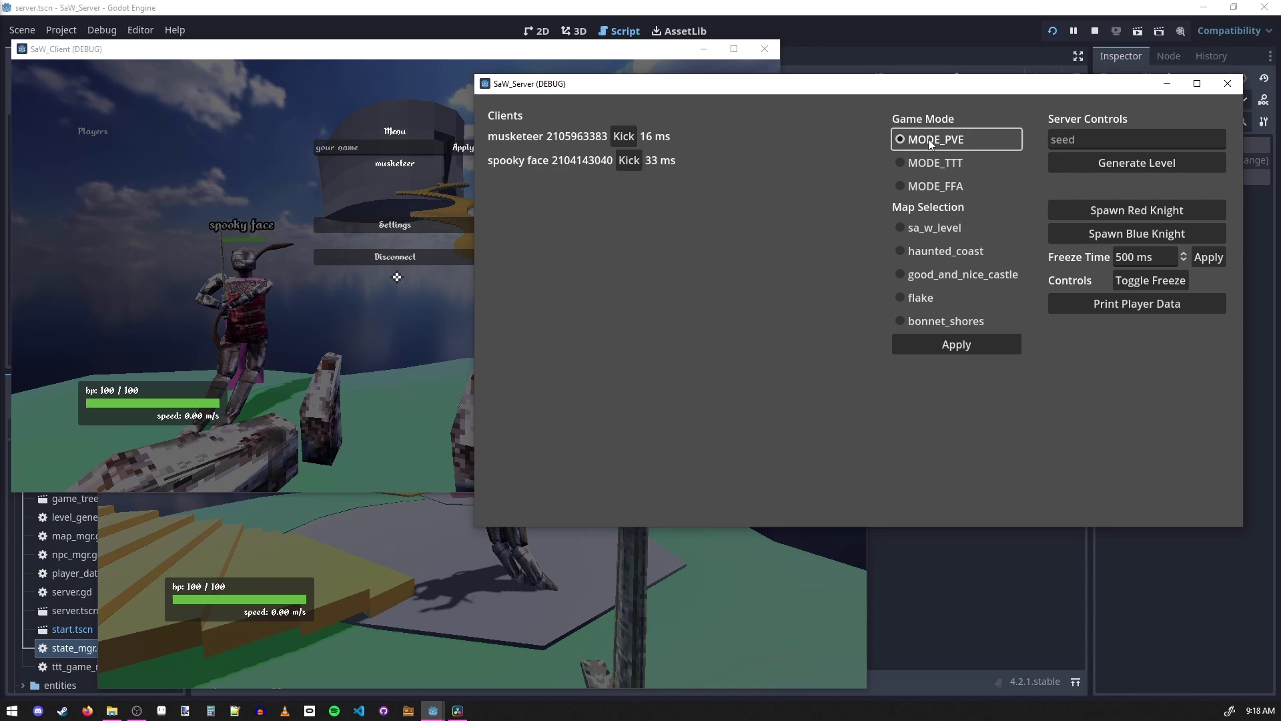
pyautogui.click(933, 188)
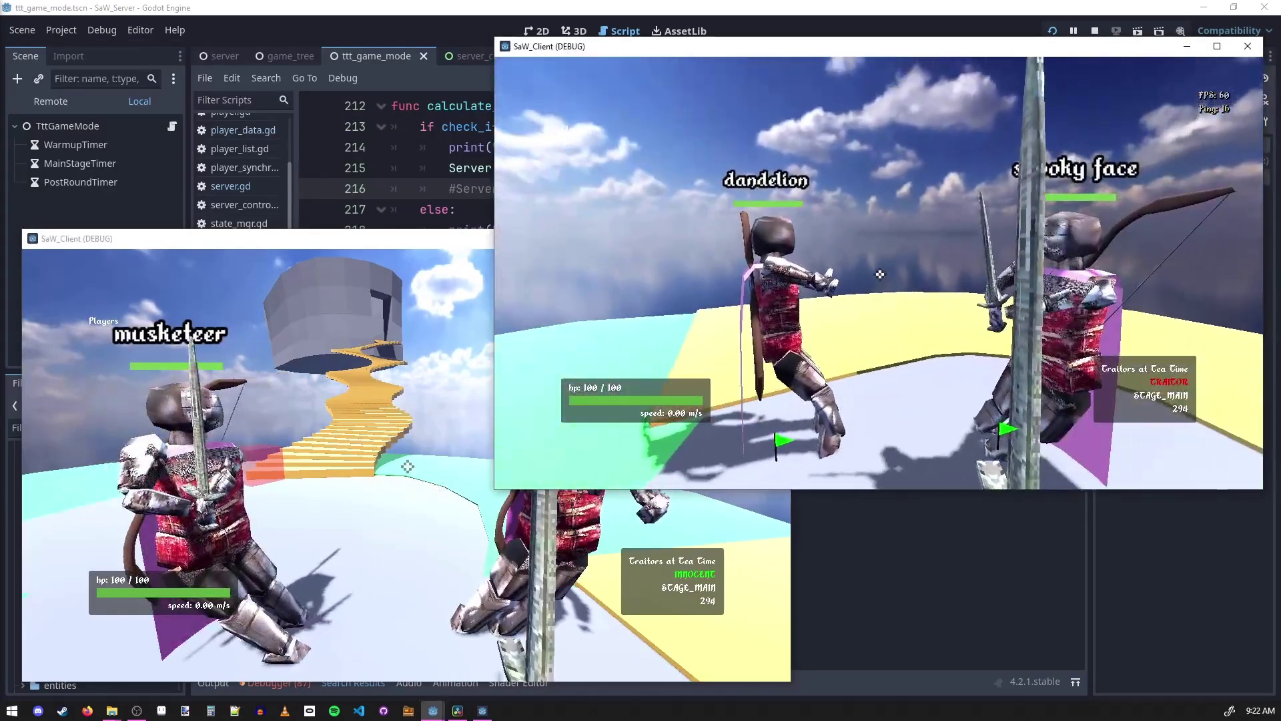
# Attack the spooky face player and the dandelion player with the sword in the running traitor client window.
pyautogui.press('d')
pyautogui.click(880, 273)
pyautogui.press('w')
pyautogui.click(879, 273)
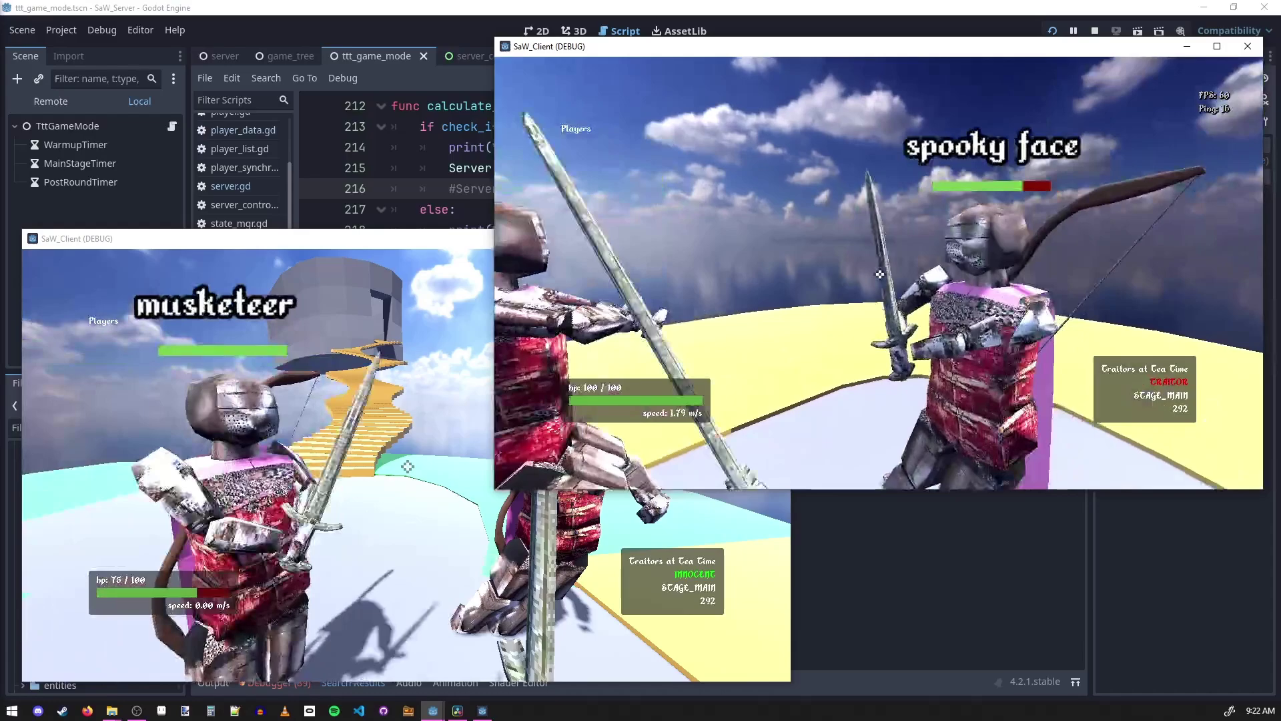
pyautogui.click(880, 274)
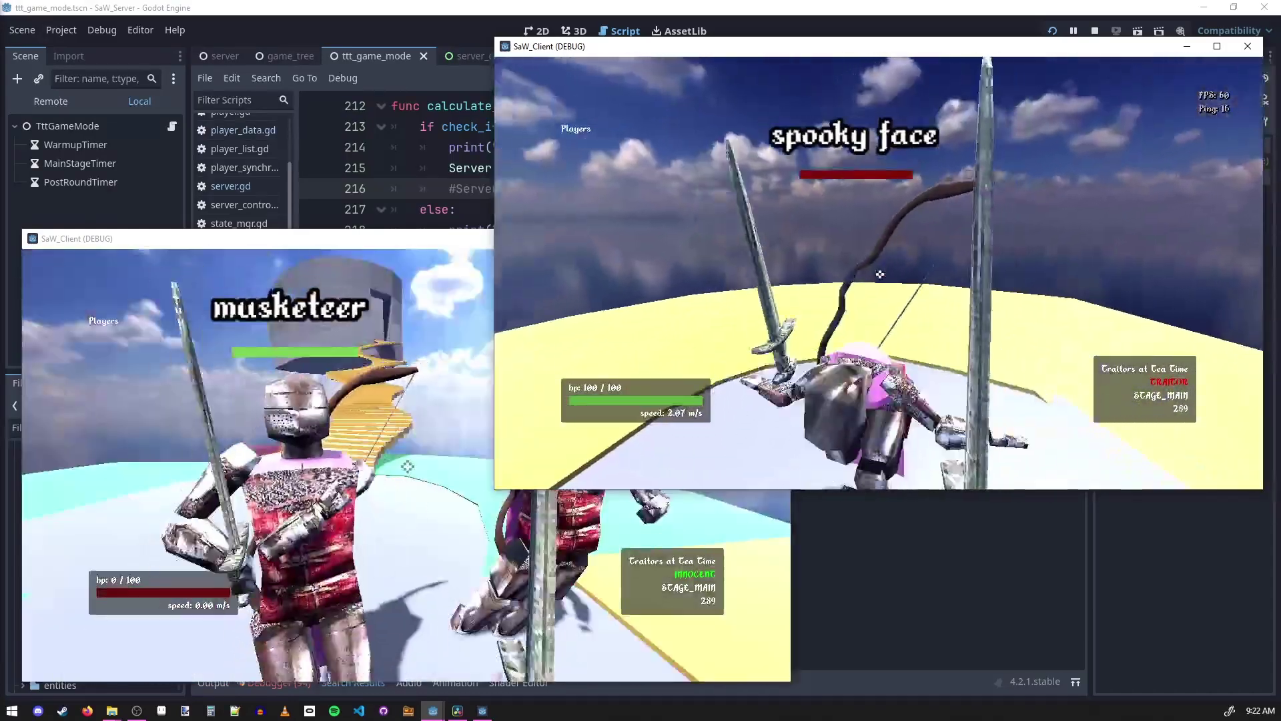
pyautogui.press('w')
pyautogui.click(880, 274)
pyautogui.click(880, 274)
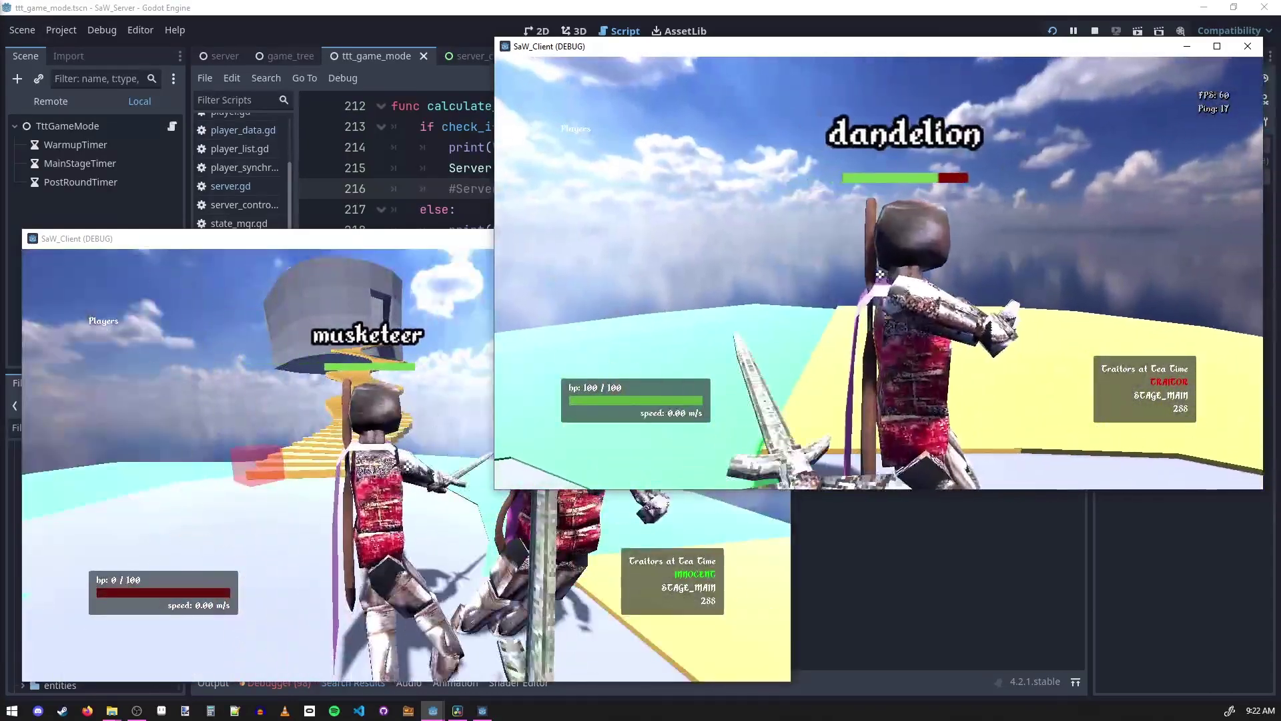
pyautogui.click(880, 274)
pyautogui.press('w')
pyautogui.click(880, 274)
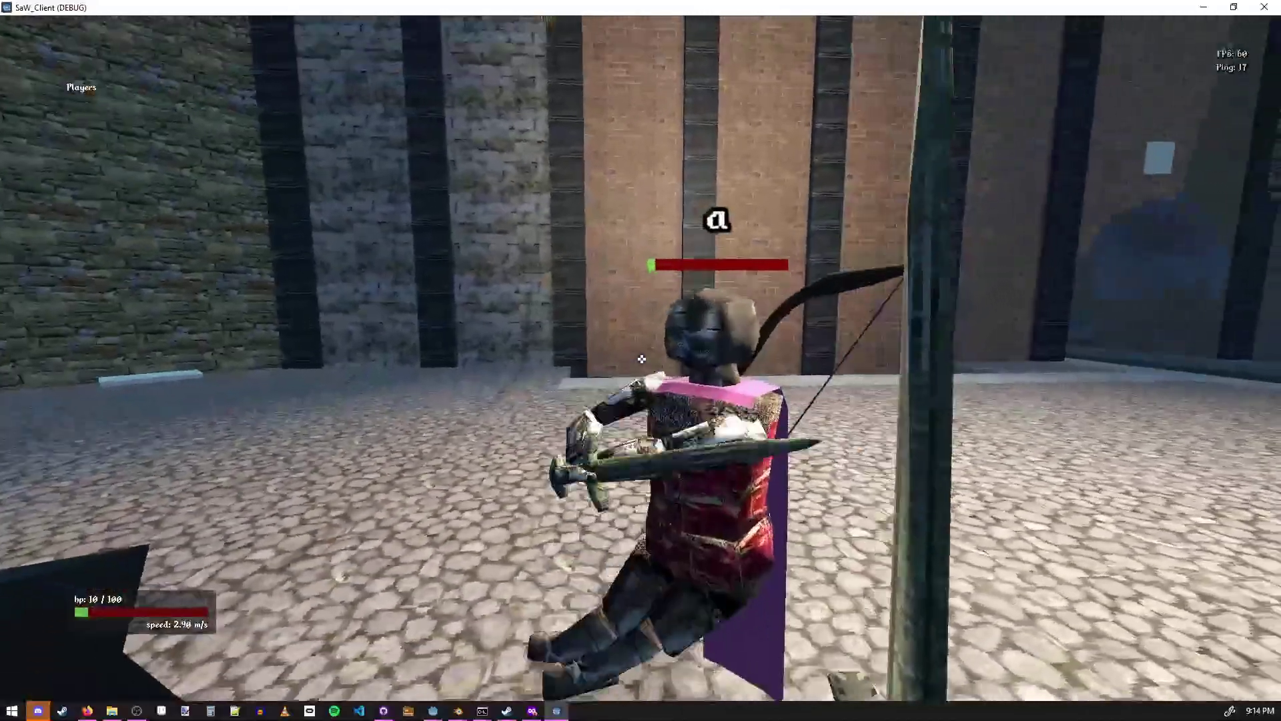
pyautogui.press('w')
pyautogui.click(641, 359)
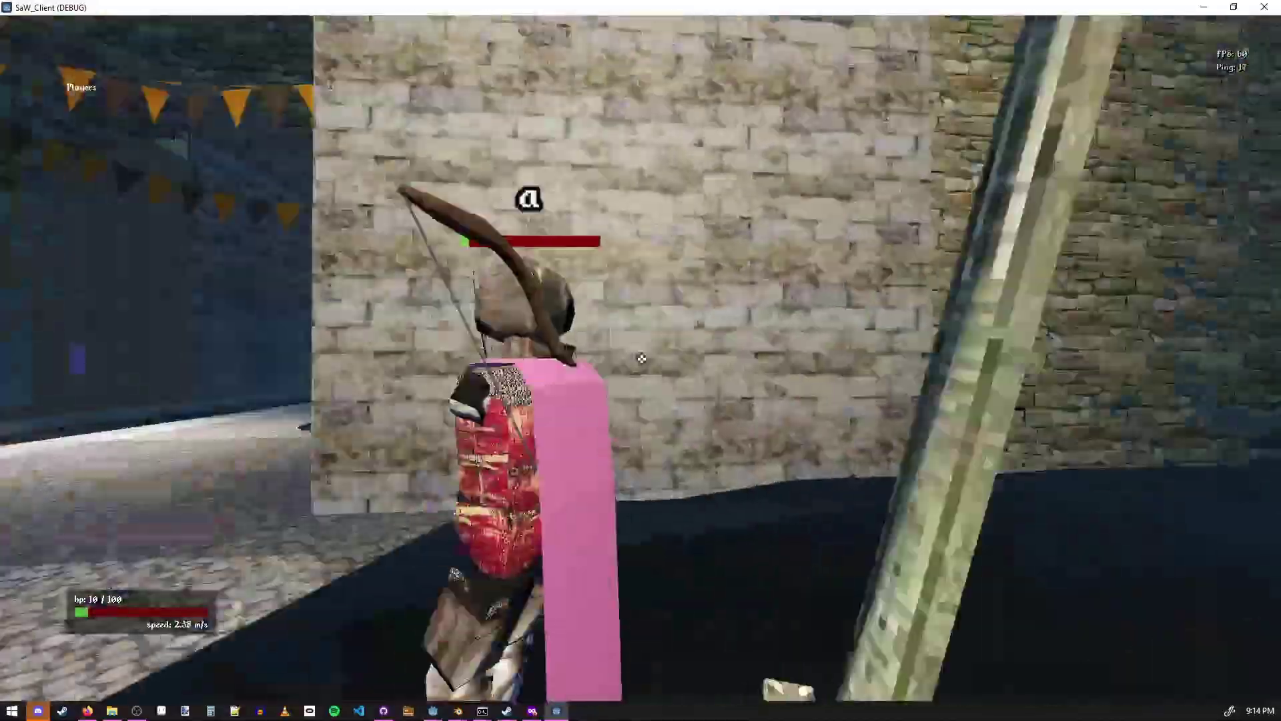
pyautogui.click(641, 359)
pyautogui.press('s')
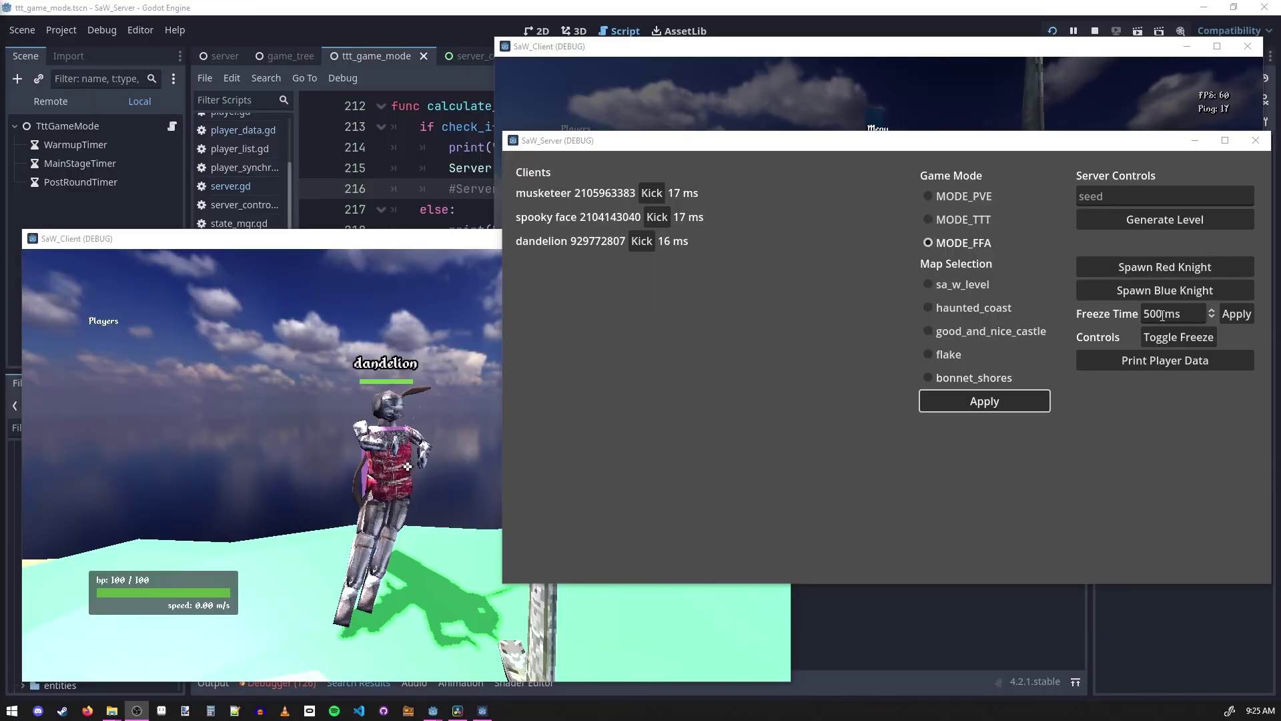
# Toggle Freeze on the server, then attack the dandelion player from the other running client window.
pyautogui.click(429, 448)
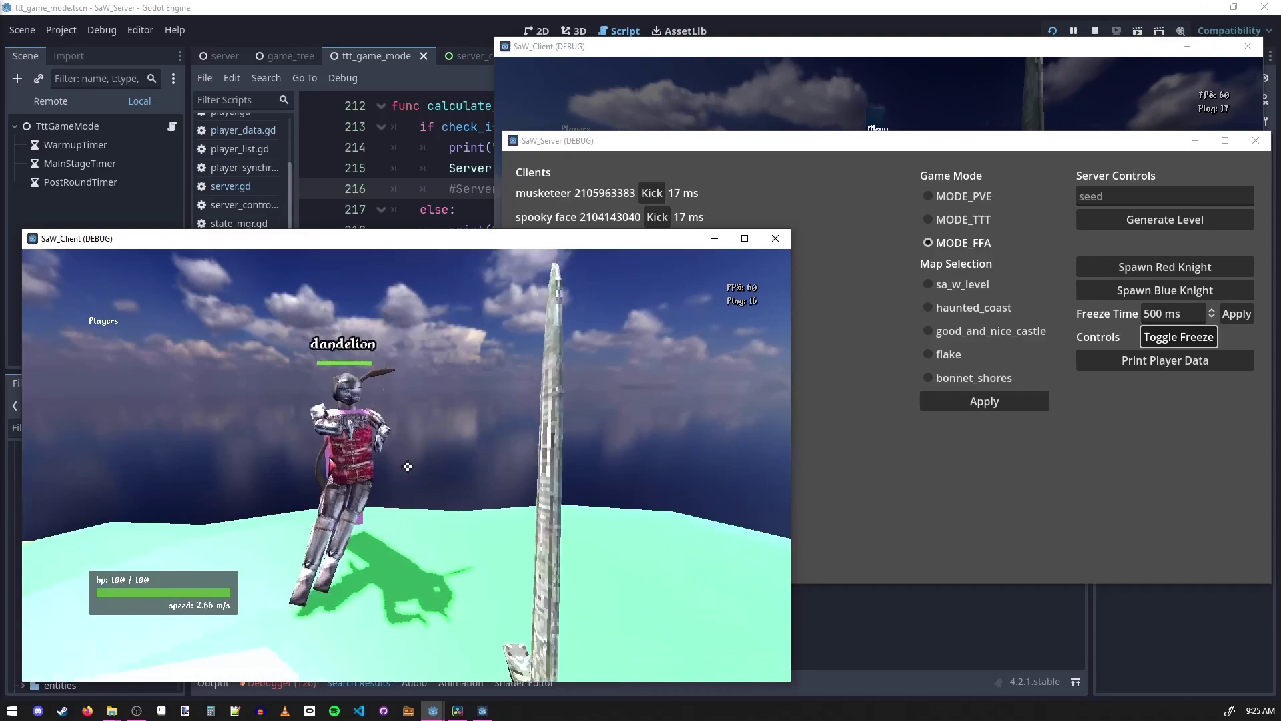
pyautogui.click(407, 466)
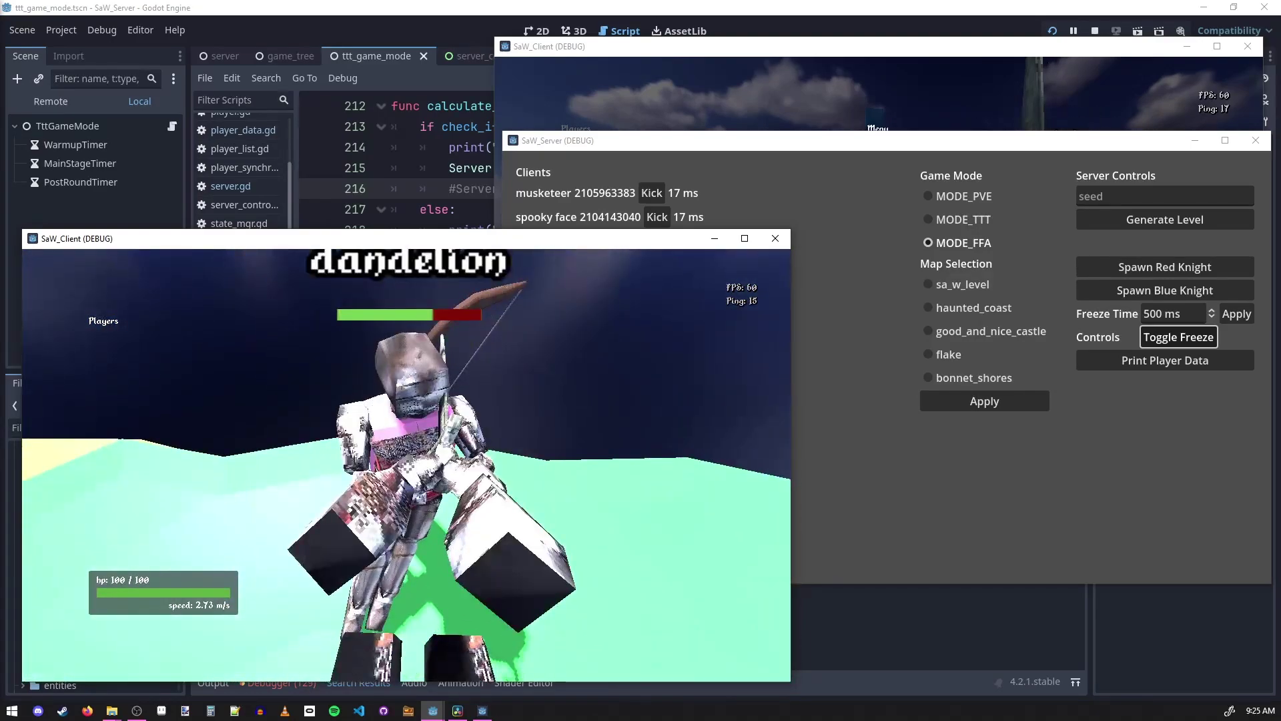
# Back away from the dandelion player in the running client, and close in to strike with the sword again.
pyautogui.press('s')
pyautogui.click(407, 466)
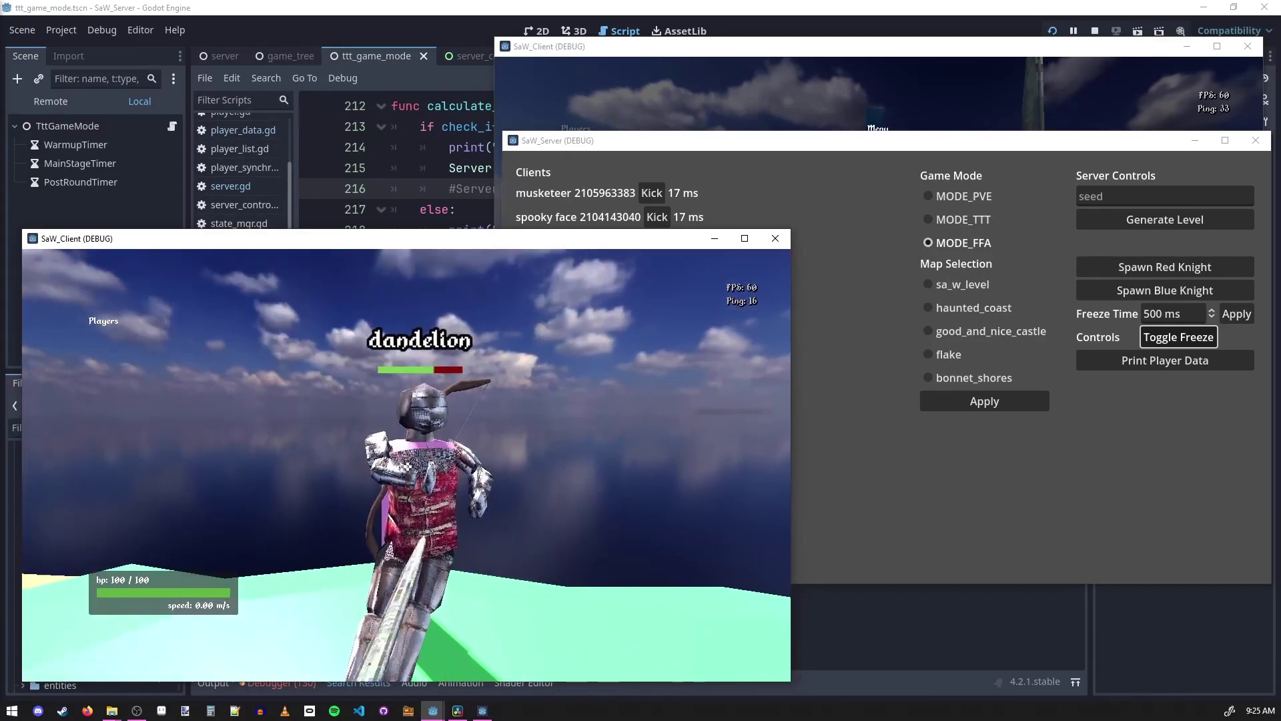
pyautogui.press('w')
pyautogui.click(408, 466)
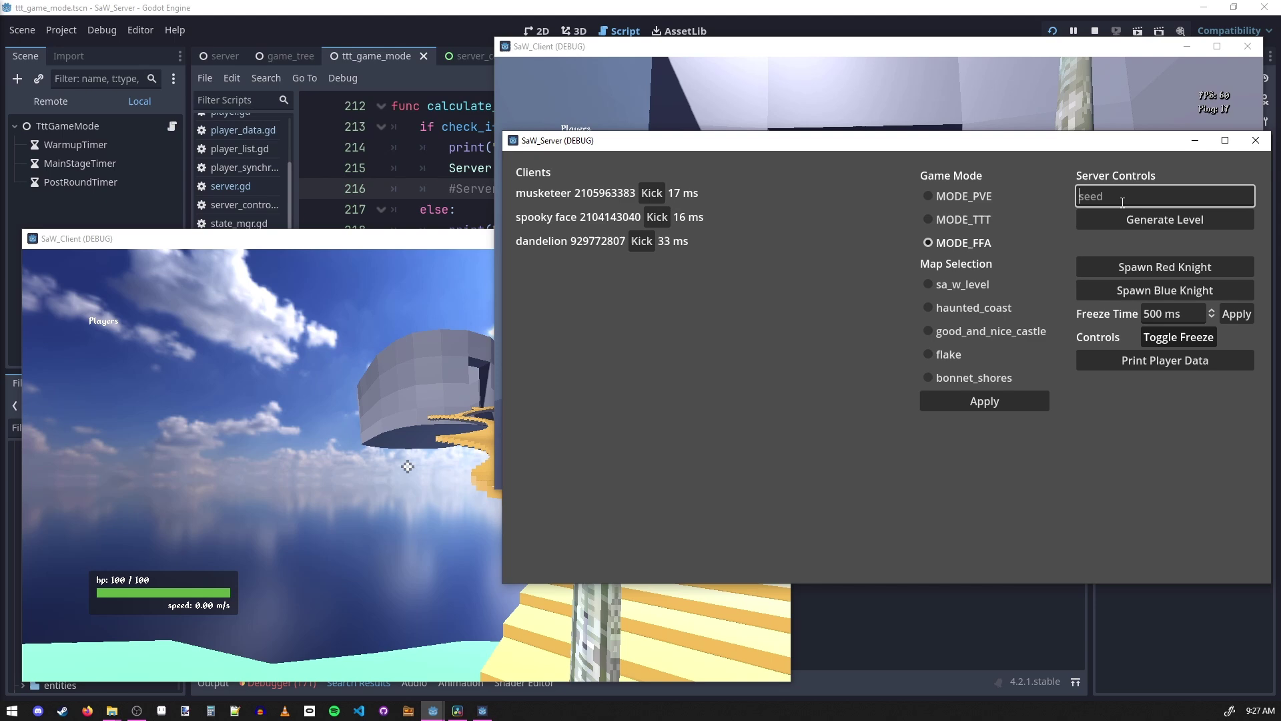
# Generate the level with seed 1 from SaW_Server and view the generated dungeon in both client windows.
pyautogui.click(1159, 222)
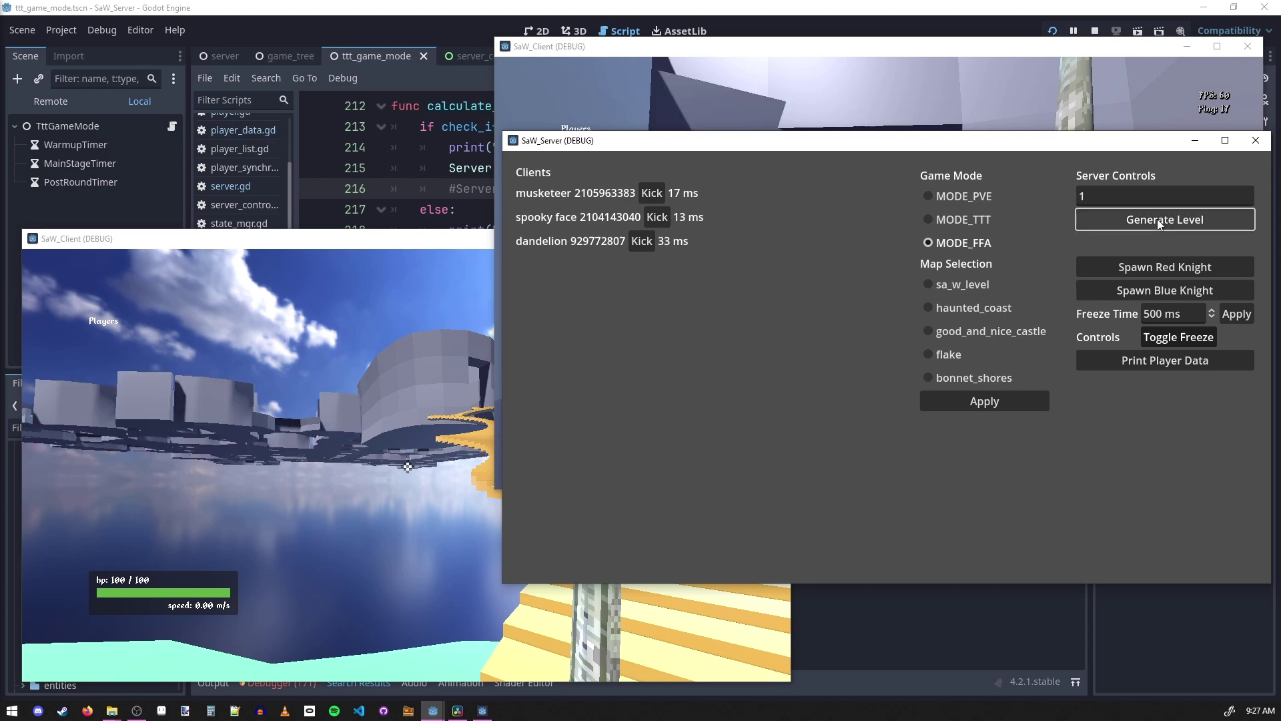
pyautogui.click(333, 423)
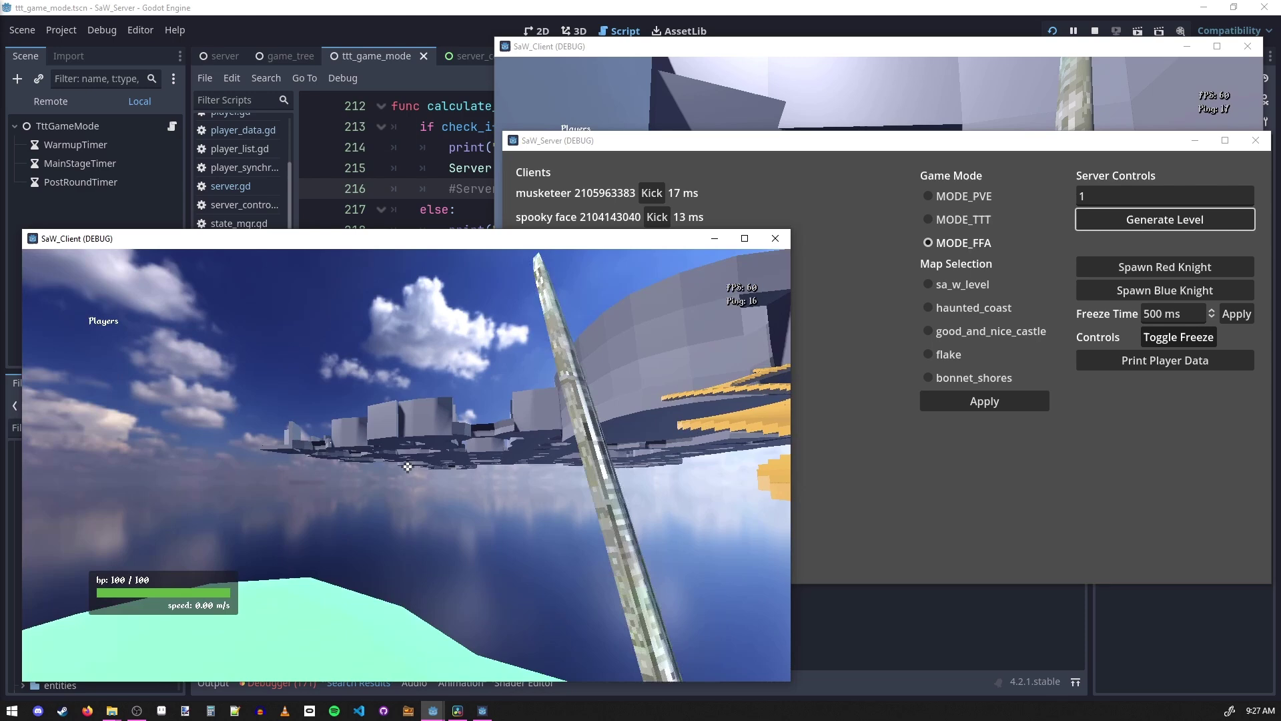
pyautogui.hotkey('alt', 'Tab')
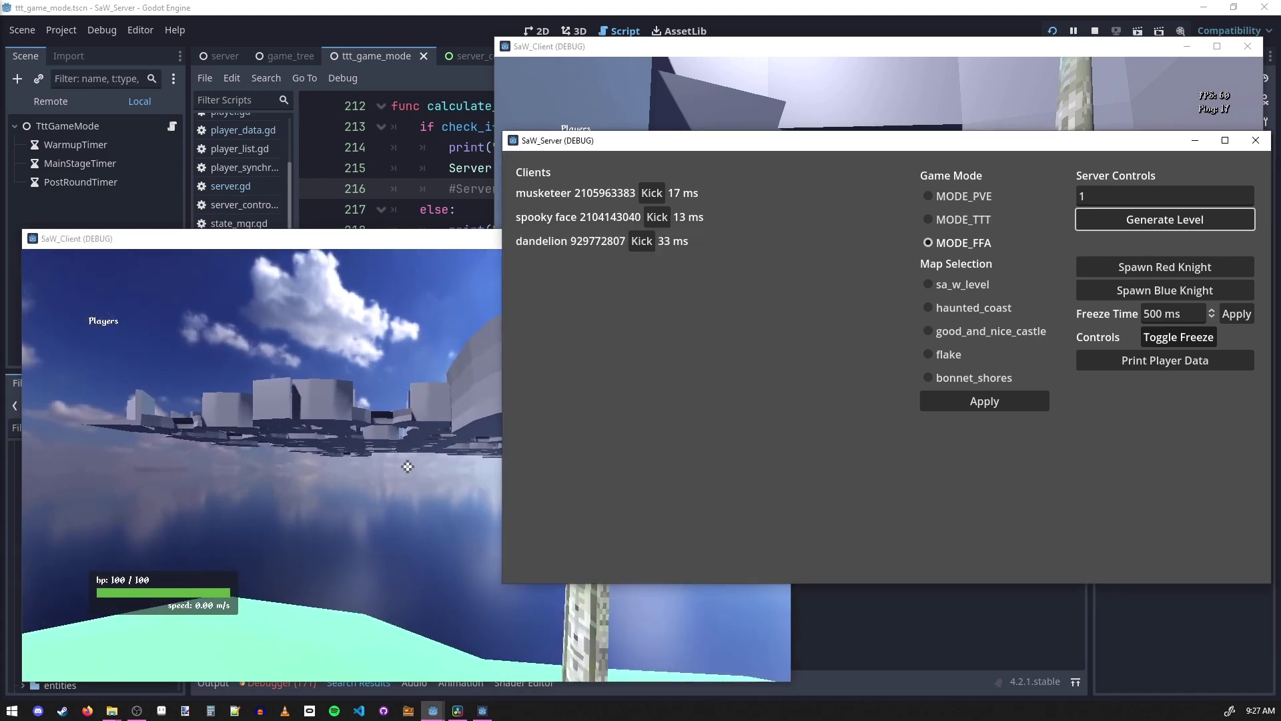
pyautogui.click(669, 91)
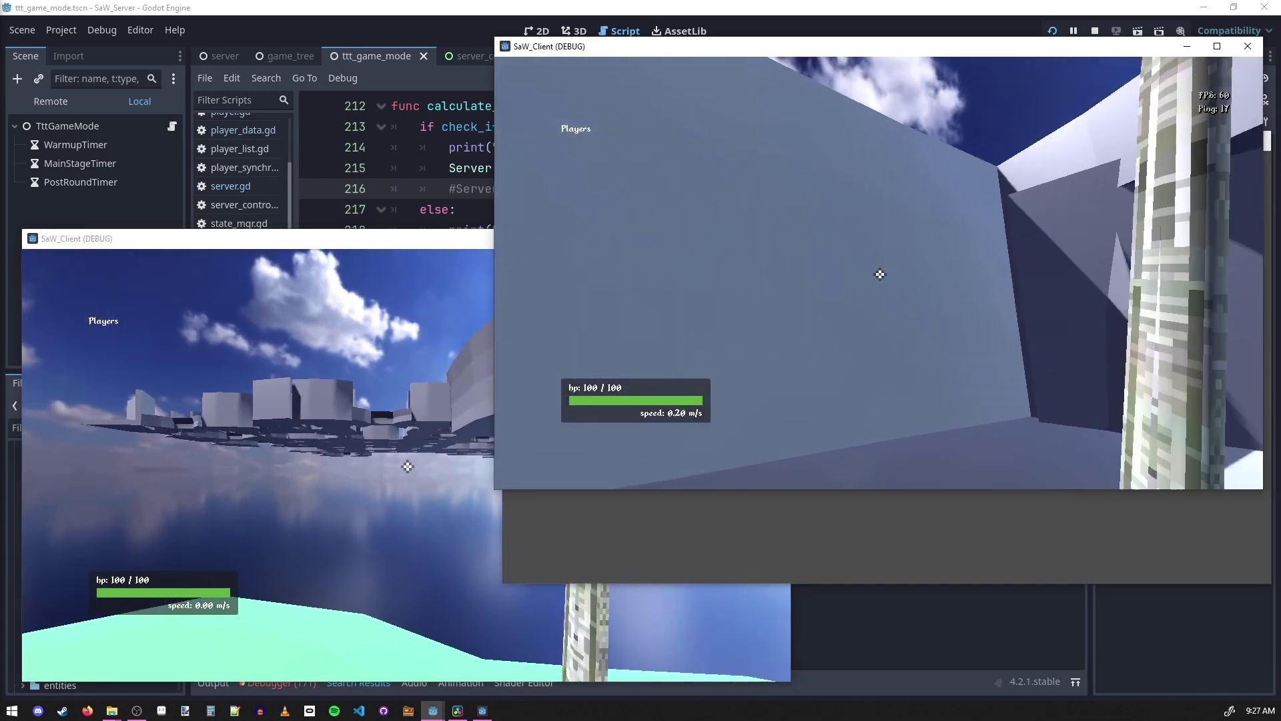
# Regenerate the level from the server with seed 2 and return to the client window.
pyautogui.hotkey('alt', 'Tab')
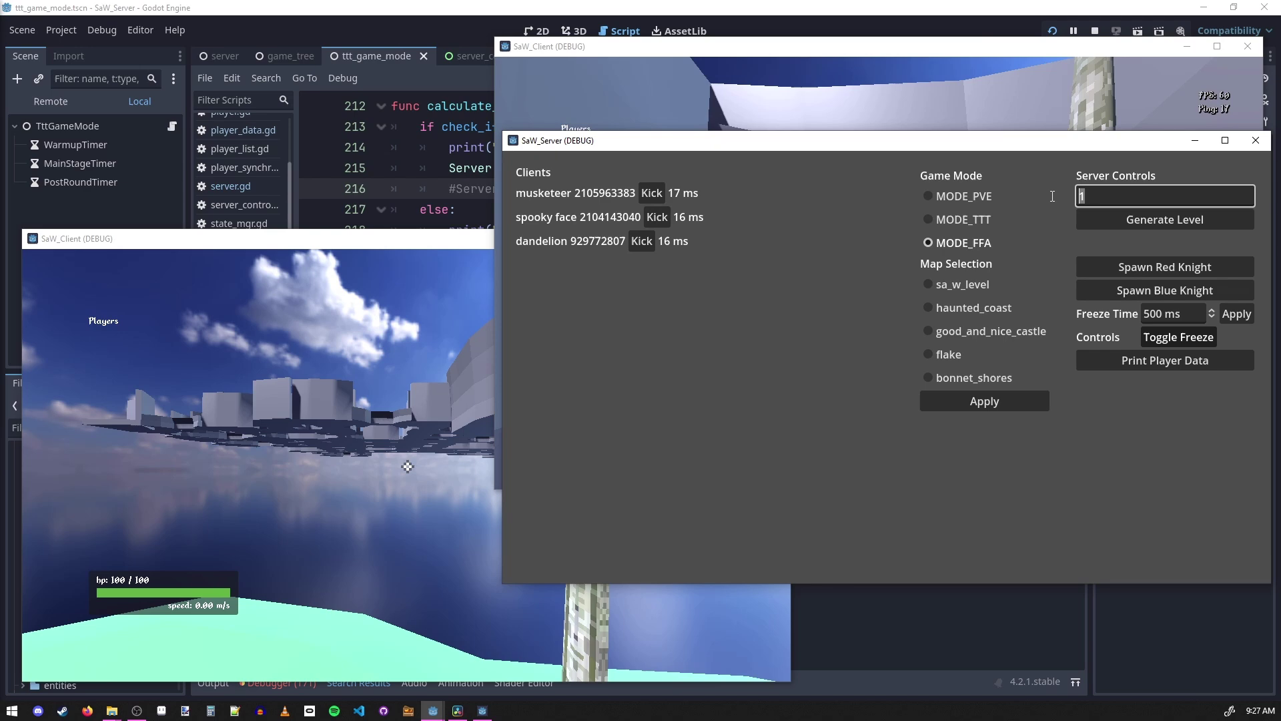
pyautogui.click(1145, 231)
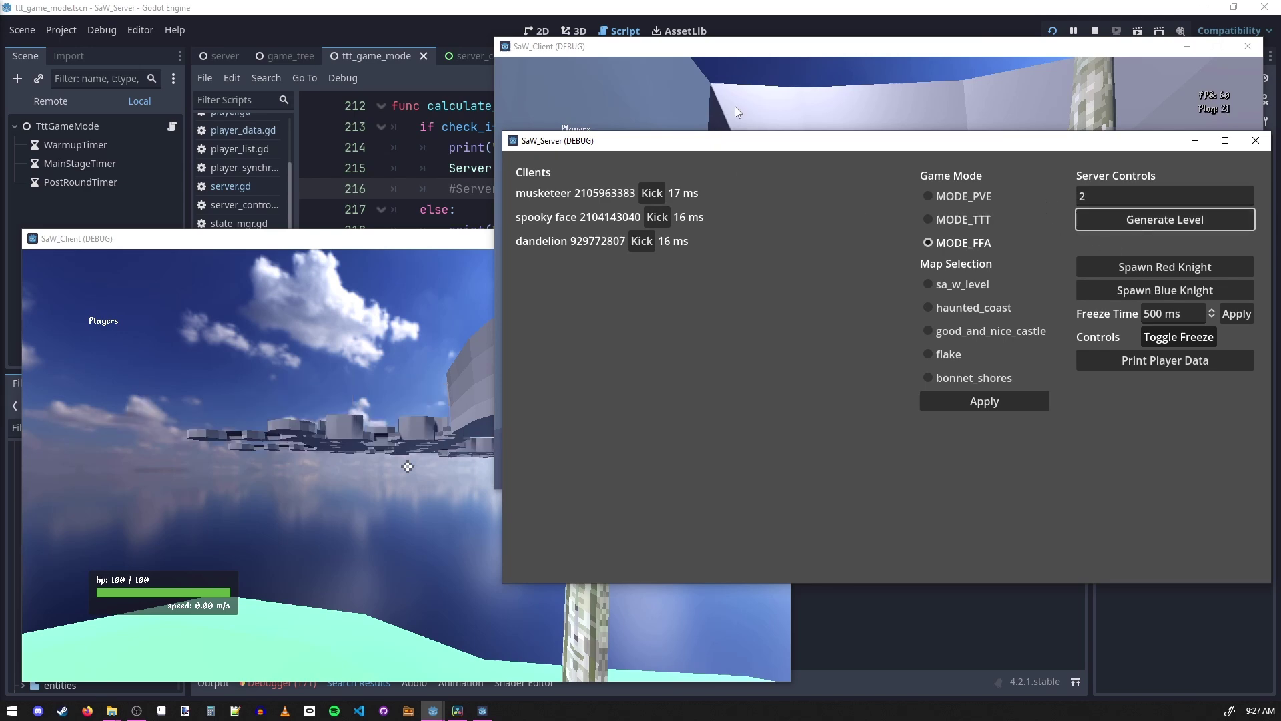
pyautogui.hotkey('alt', 'Tab')
# Run and jump through the rooms and corridors of the seed 2 level in the client window.
pyautogui.press('w')
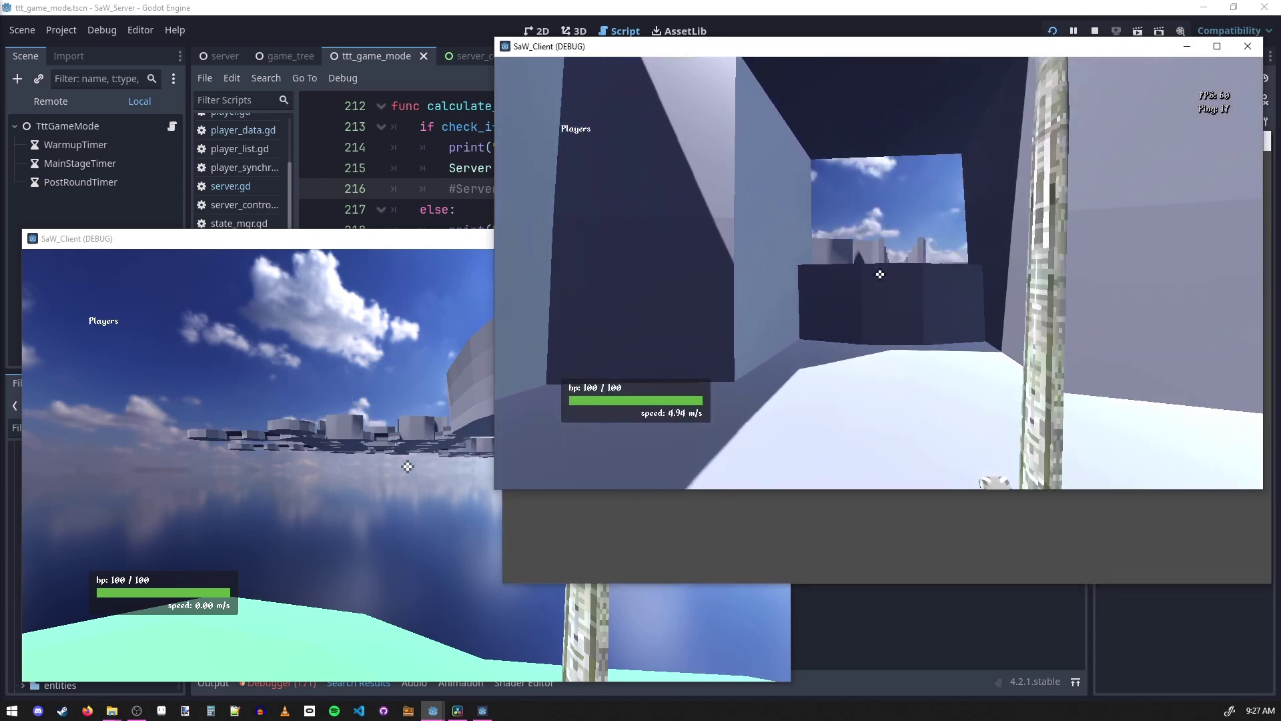
pyautogui.press('space')
pyautogui.press('w')
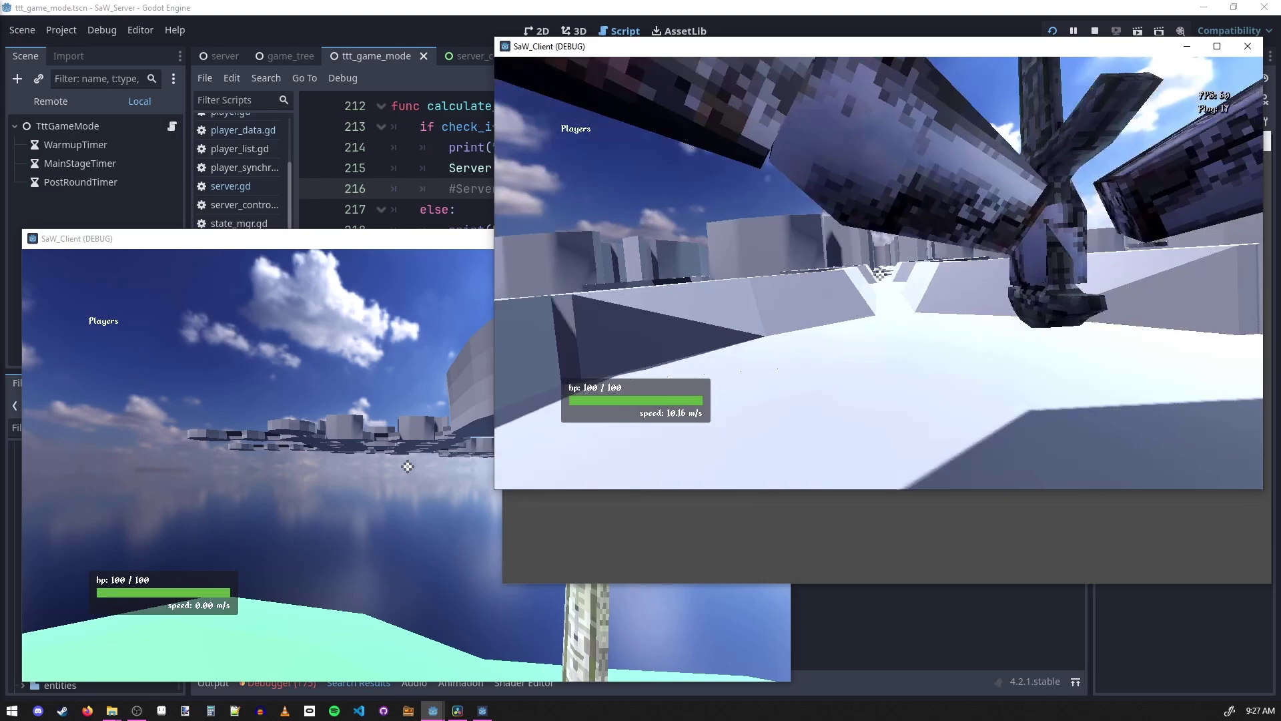
pyautogui.press('space')
pyautogui.press('w')
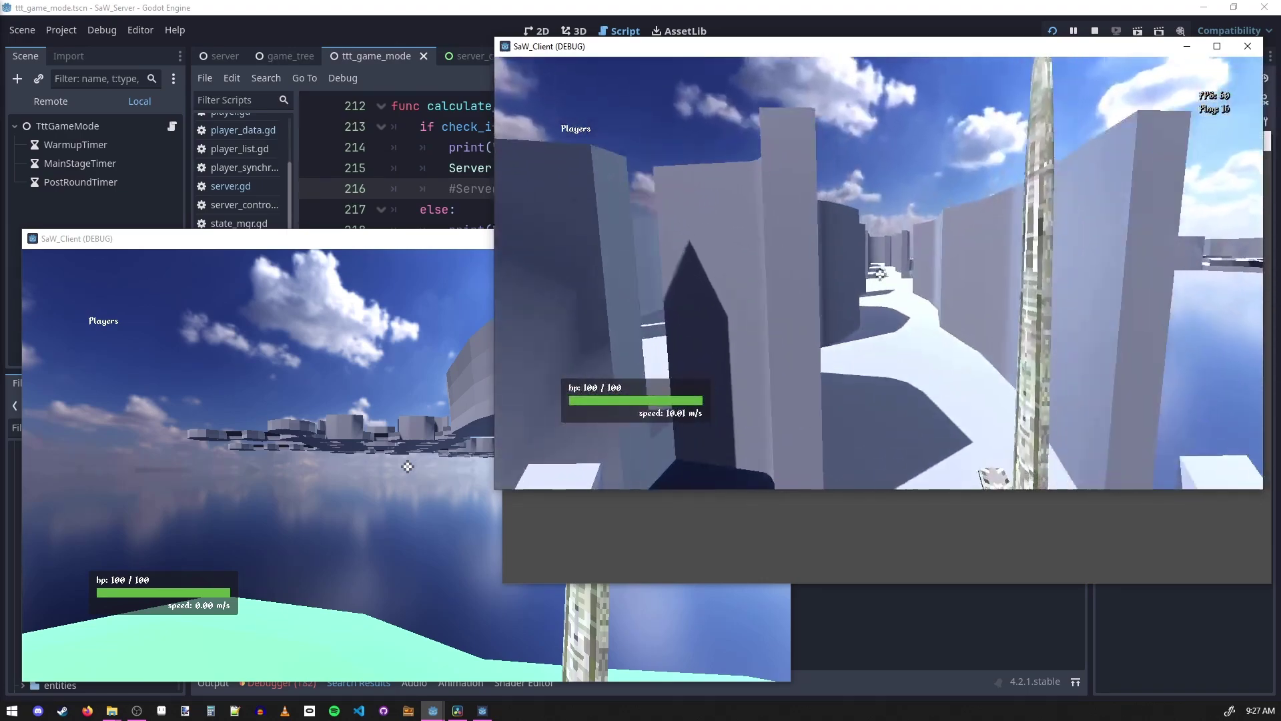
pyautogui.press('w')
pyautogui.press('space')
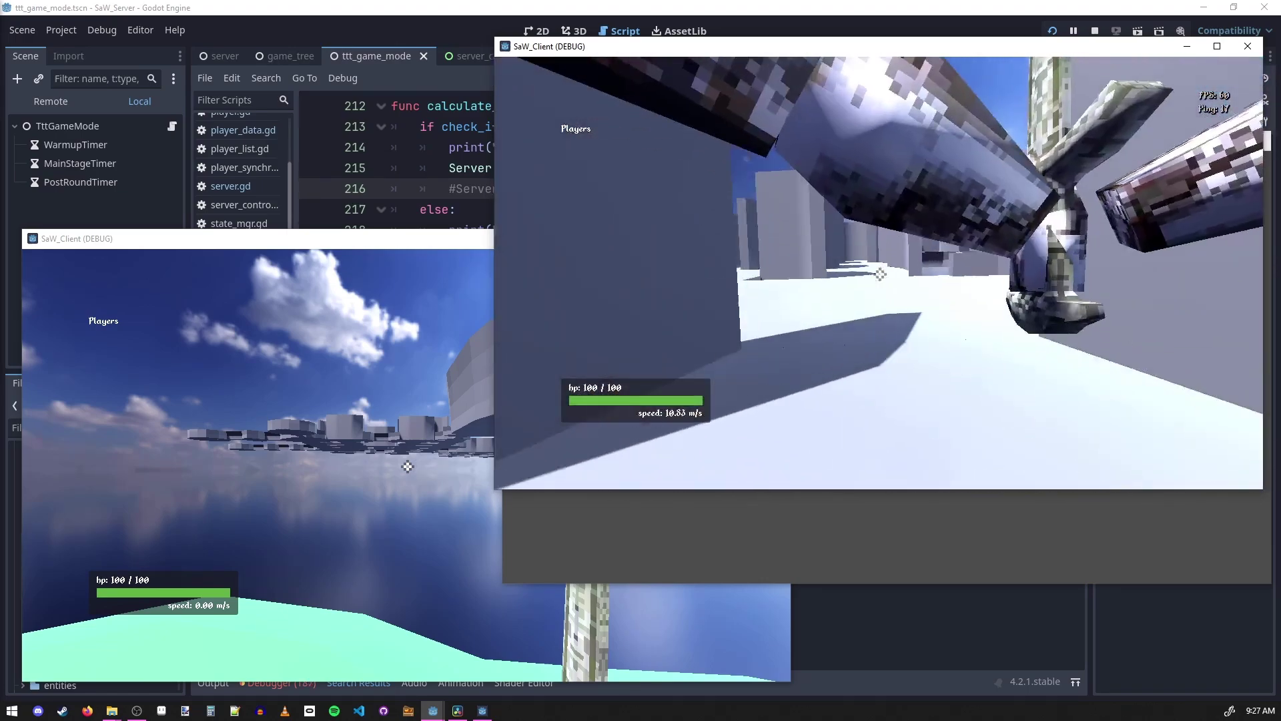
pyautogui.press('space')
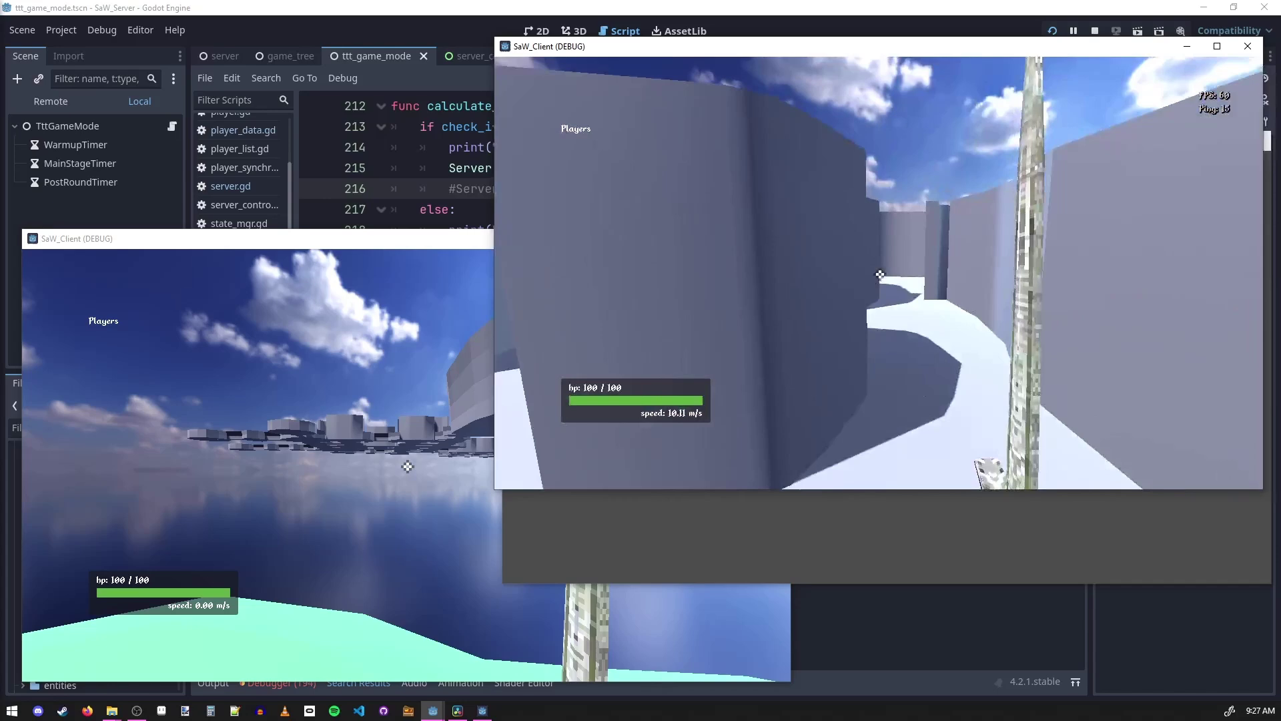
# Generate another level from the server controls and walk forward in the client to explore it.
pyautogui.hotkey('alt', 'Tab')
pyautogui.click(1128, 222)
pyautogui.hotkey('alt', 'Tab')
pyautogui.press('w')
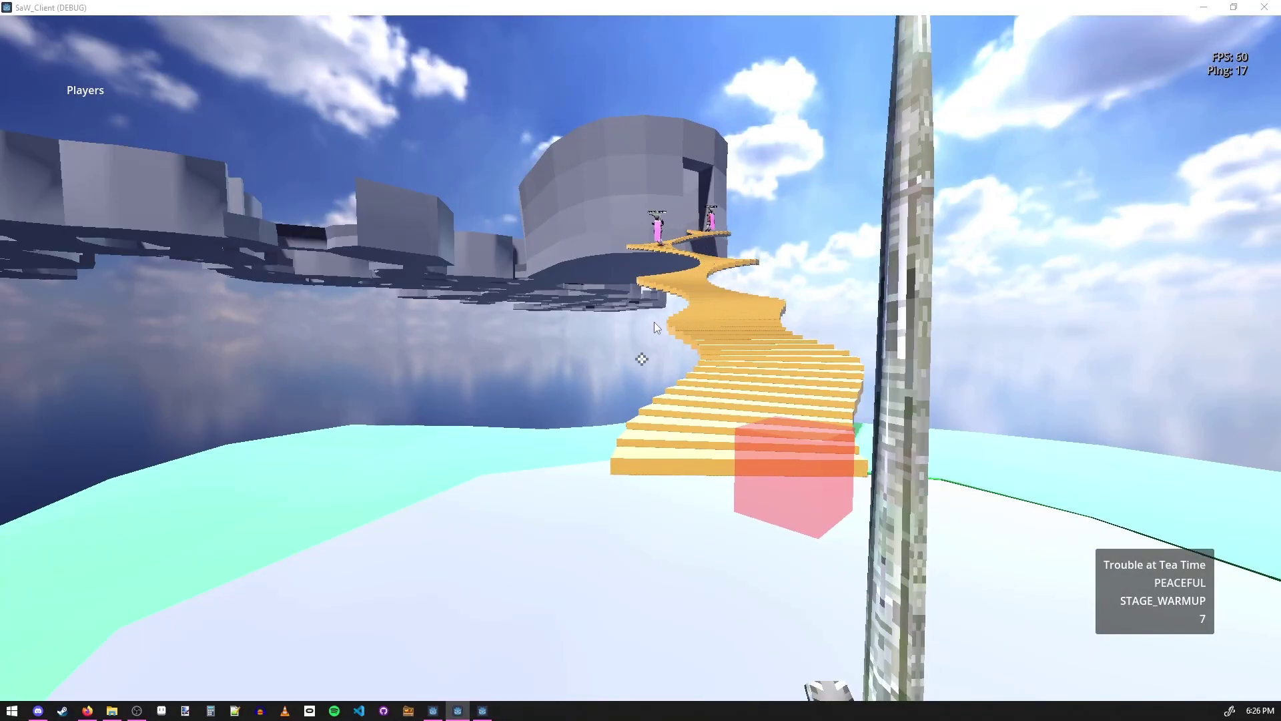
# Move through the generated dungeon toward another player in the Trouble at Tea Time client, and swing the sword.
pyautogui.click(654, 322)
pyautogui.press('w')
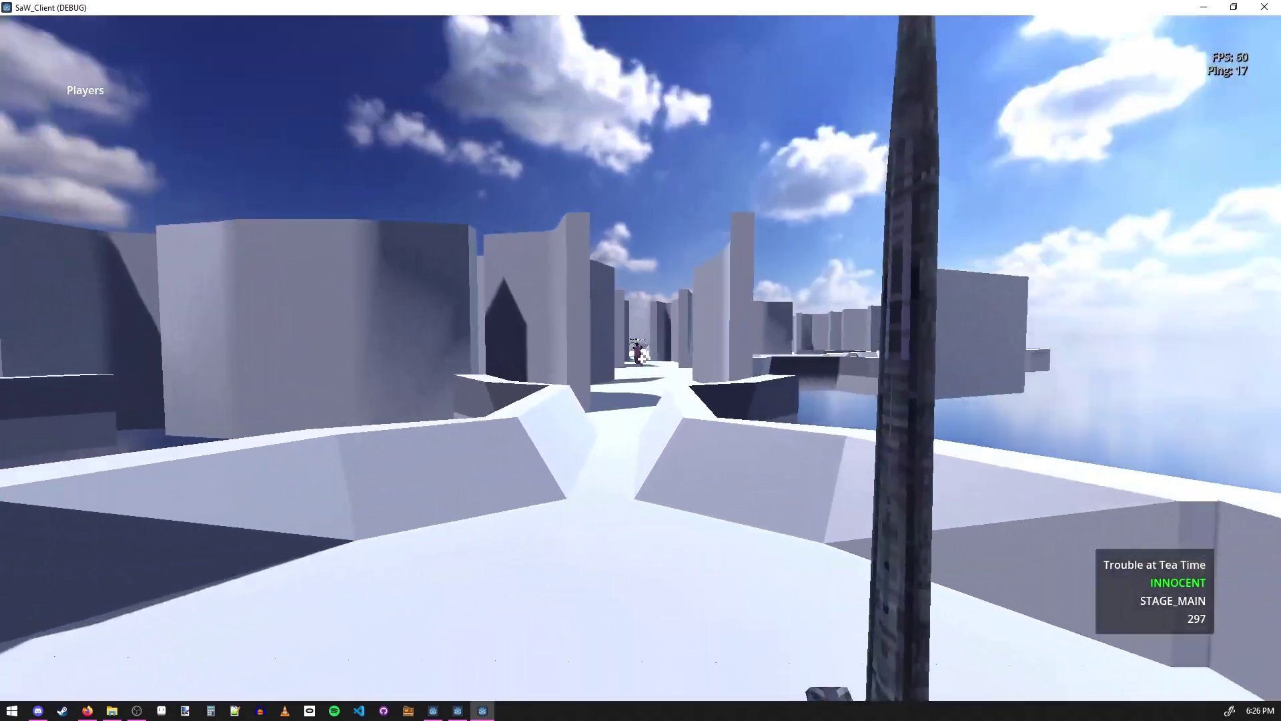
pyautogui.press('w')
pyautogui.click(640, 358)
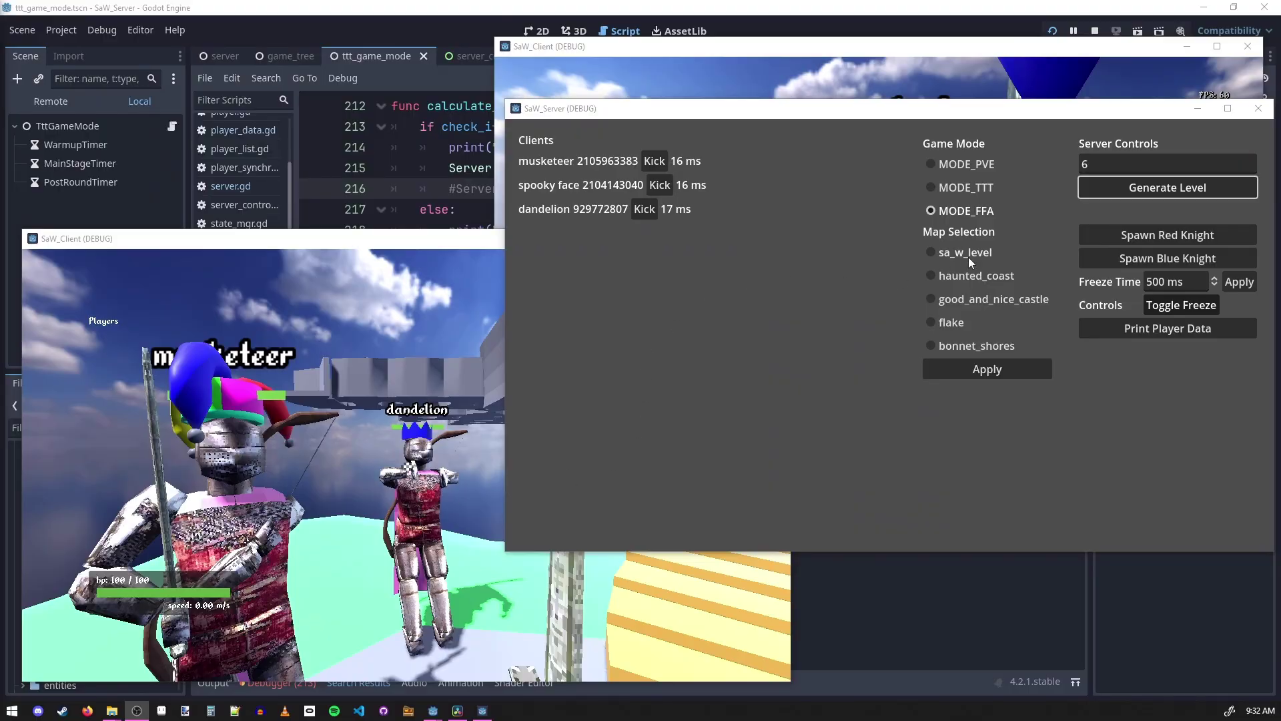
# Apply the haunted_coast map on the SaW_Server.
pyautogui.click(978, 276)
pyautogui.click(981, 370)
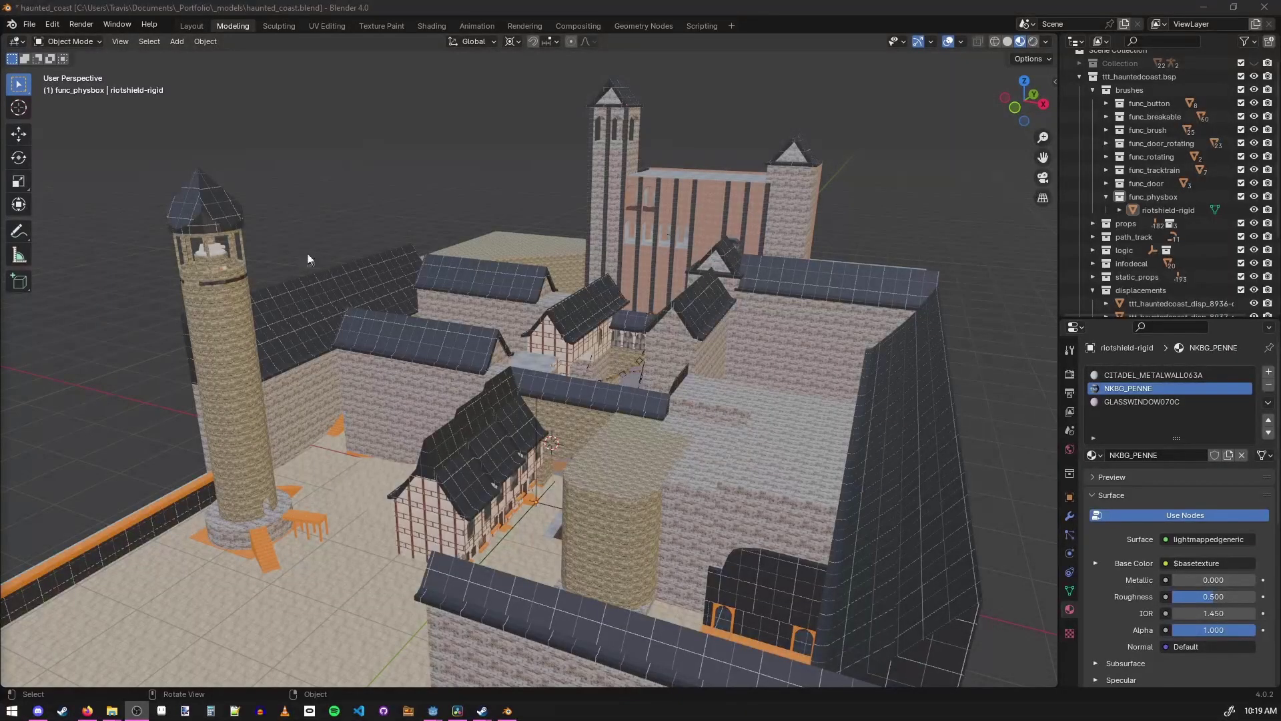
# In Blender, show the Source Engine Assets import option and orbit around the castle_dev_v8.bsp model.
pyautogui.click(29, 24)
pyautogui.moveTo(74, 222)
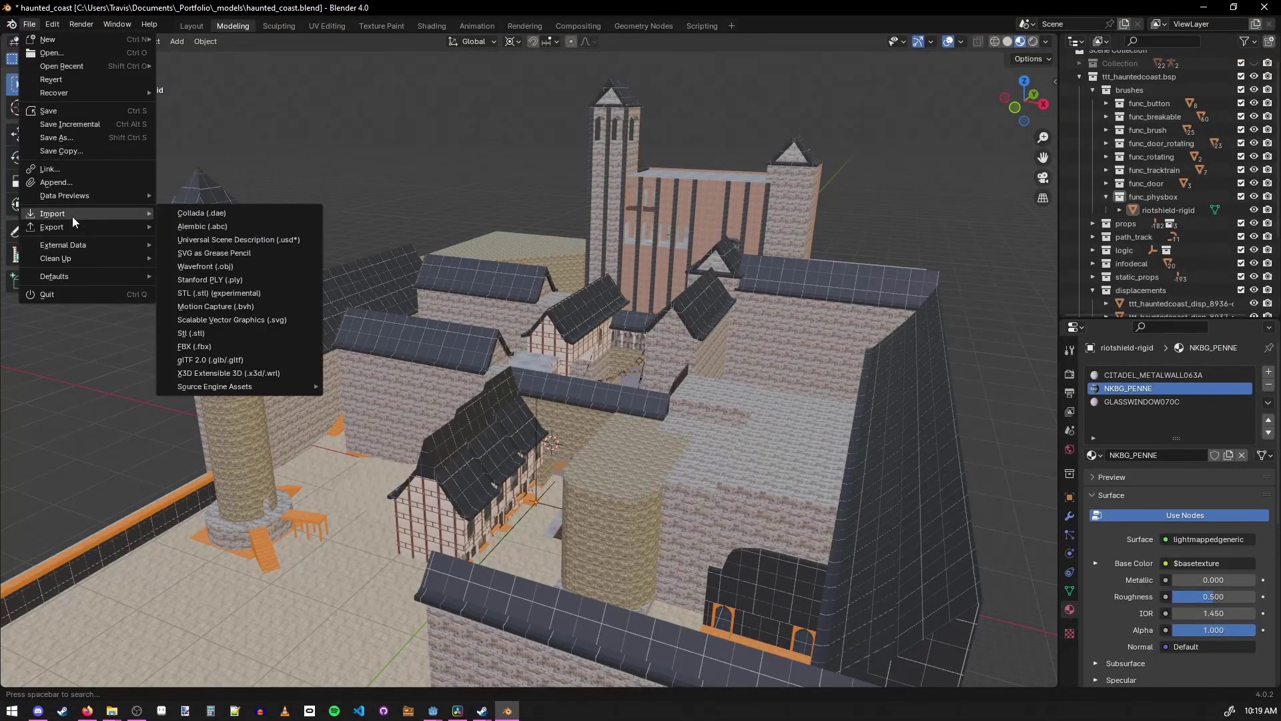
pyautogui.moveTo(227, 387)
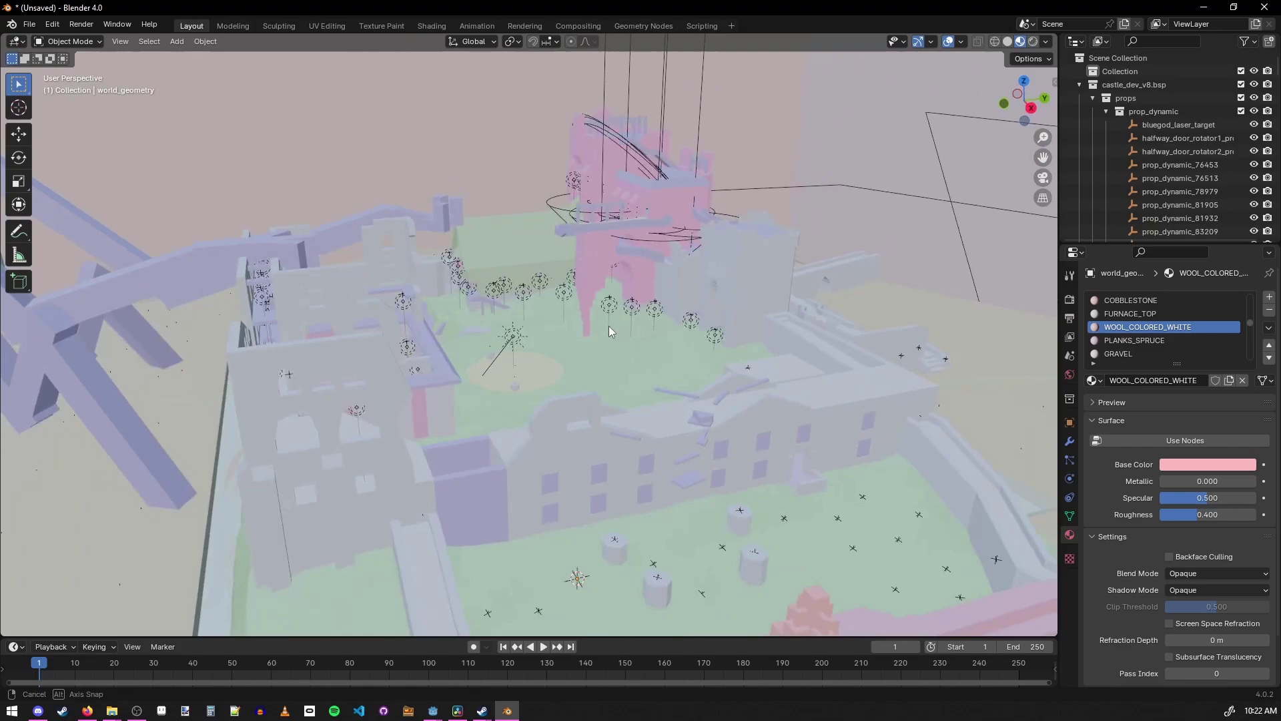
pyautogui.moveTo(608, 326); pyautogui.dragTo(371, 310, button='middle')
pyautogui.press('Tab')
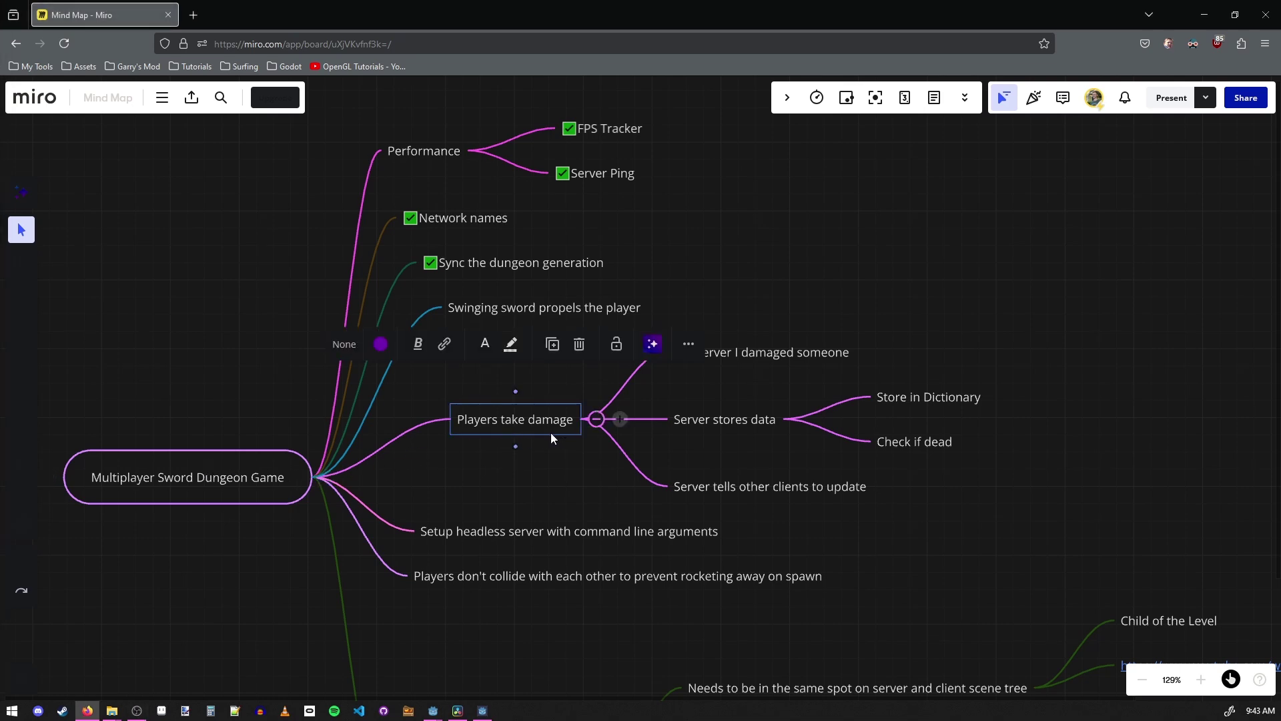
# Examine the Players take damage branch of the Multiplayer Sword Dungeon Game mind map in Miro.
pyautogui.click(629, 449)
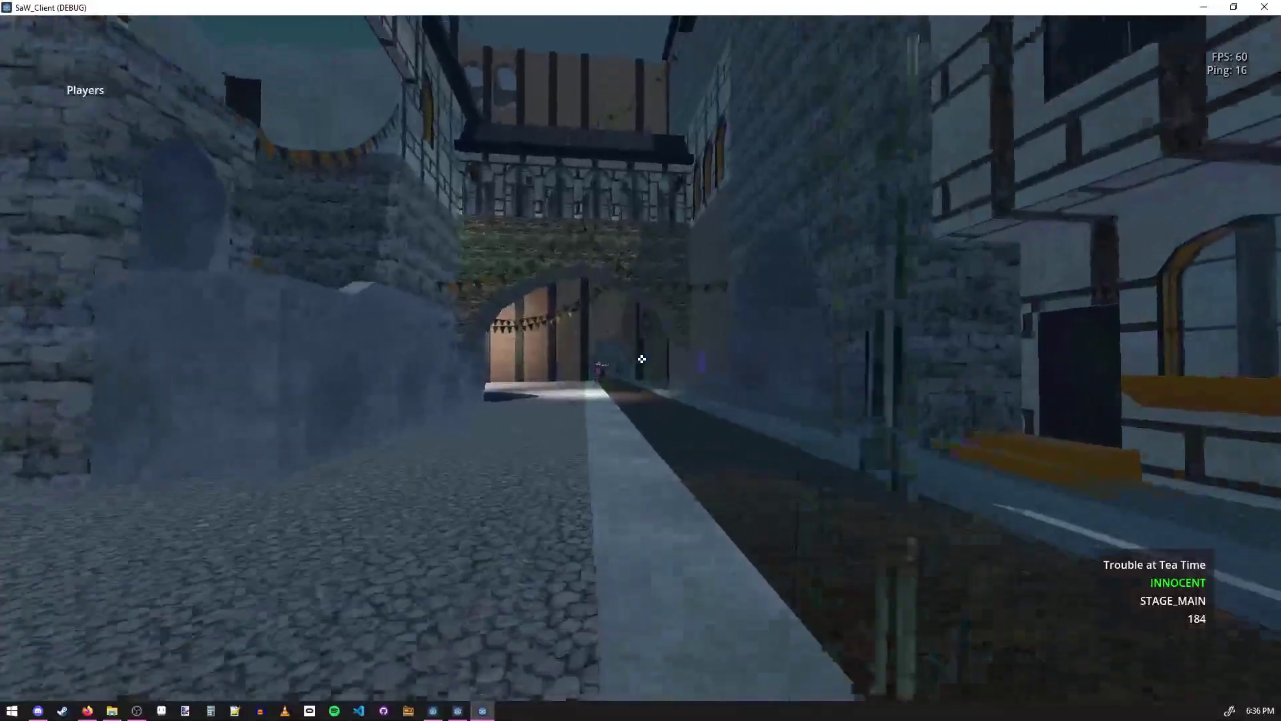
# Run and jump along the haunted_coast street and through the archway to reach the two other players.
pyautogui.press('w')
pyautogui.press('space')
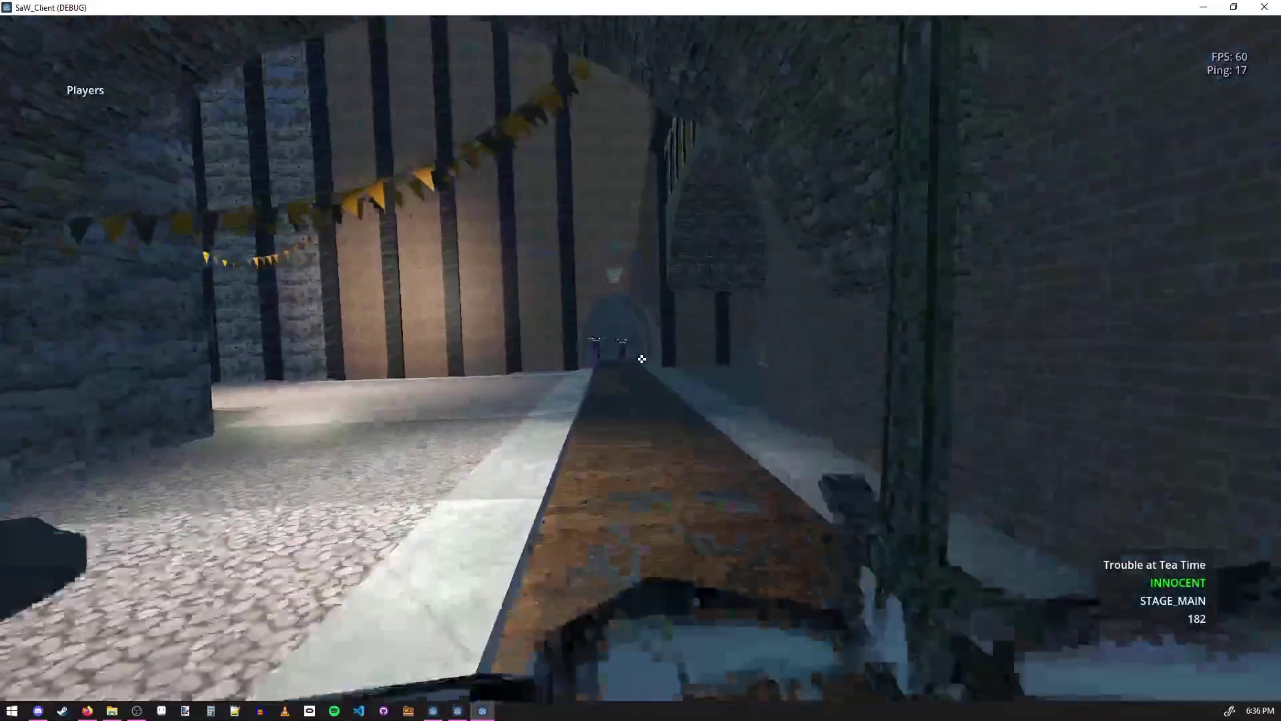
pyautogui.press('w')
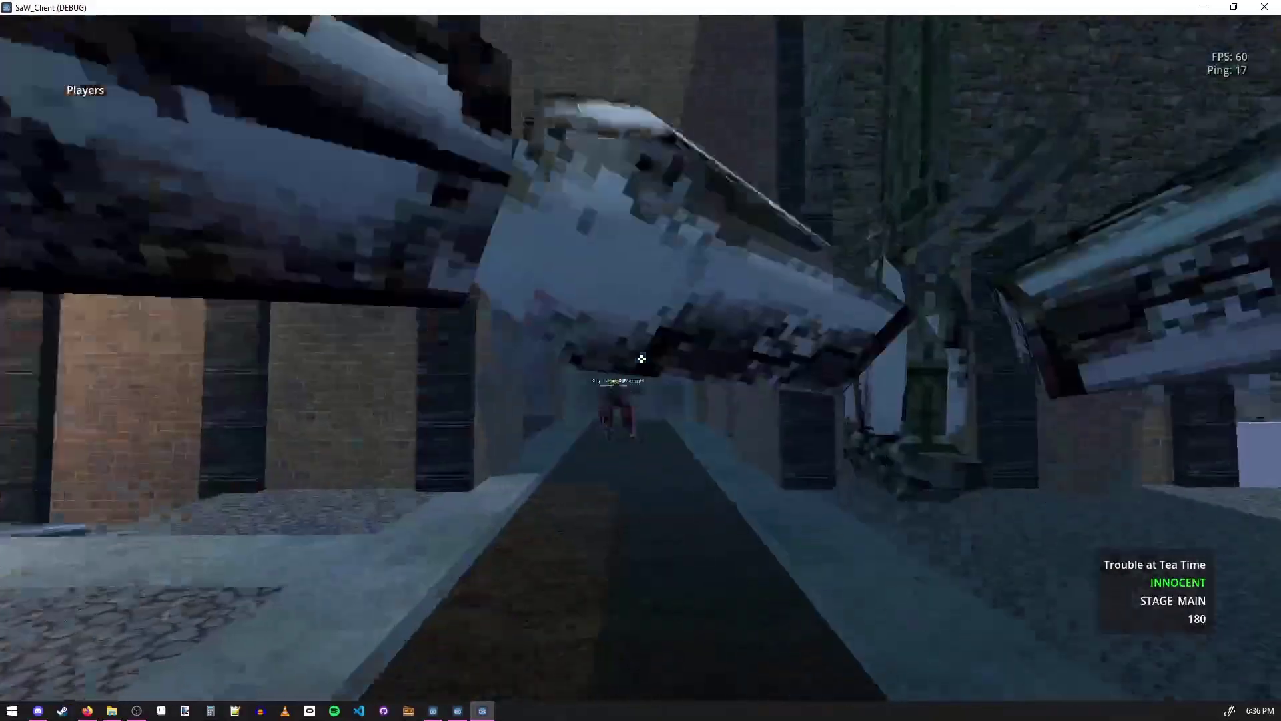
pyautogui.press('space')
pyautogui.press('w')
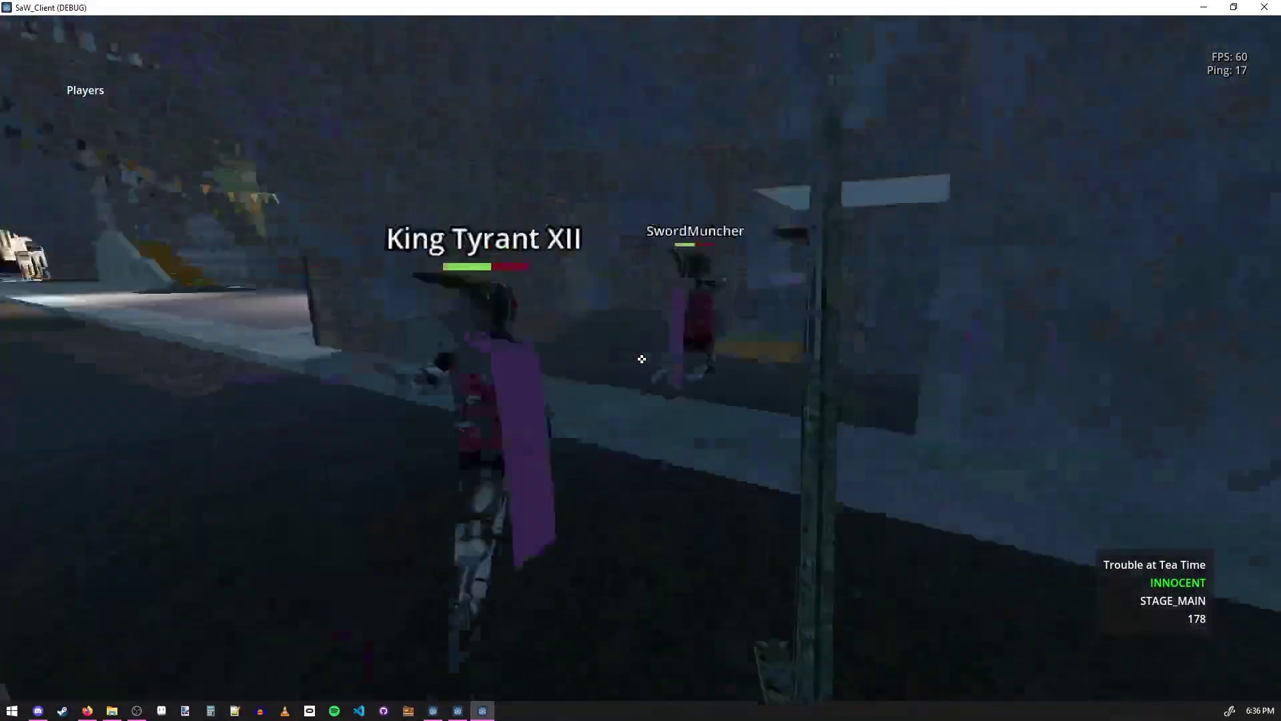
# Swing the sword near the other players in the dark passage, and move through the flooded room beside it.
pyautogui.click(642, 359)
pyautogui.press('w')
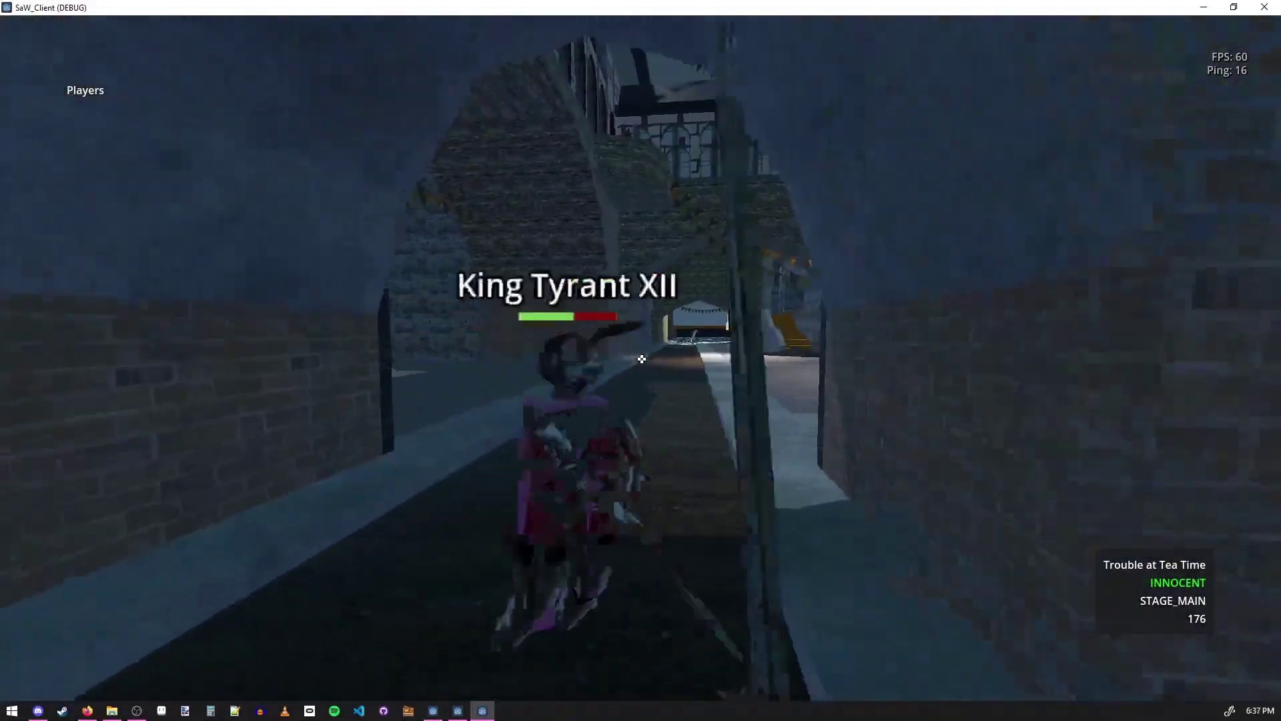
pyautogui.click(642, 358)
pyautogui.press('w')
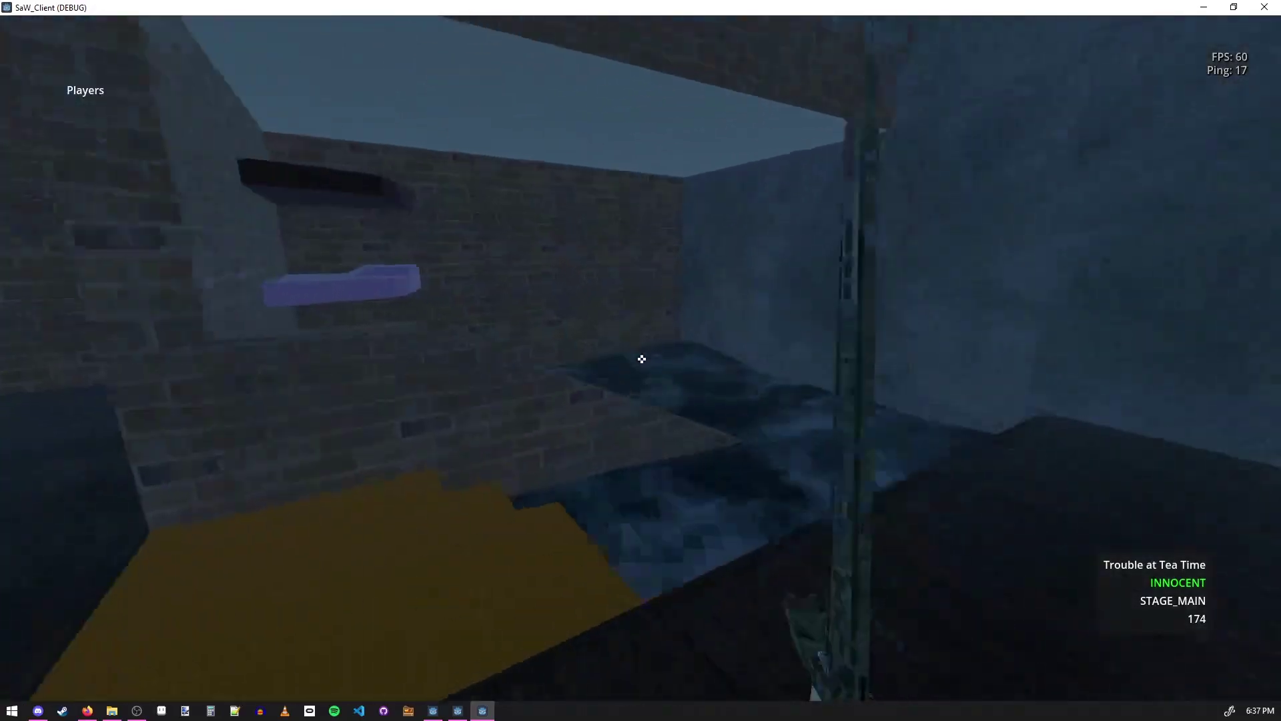
pyautogui.click(642, 359)
pyautogui.press('w')
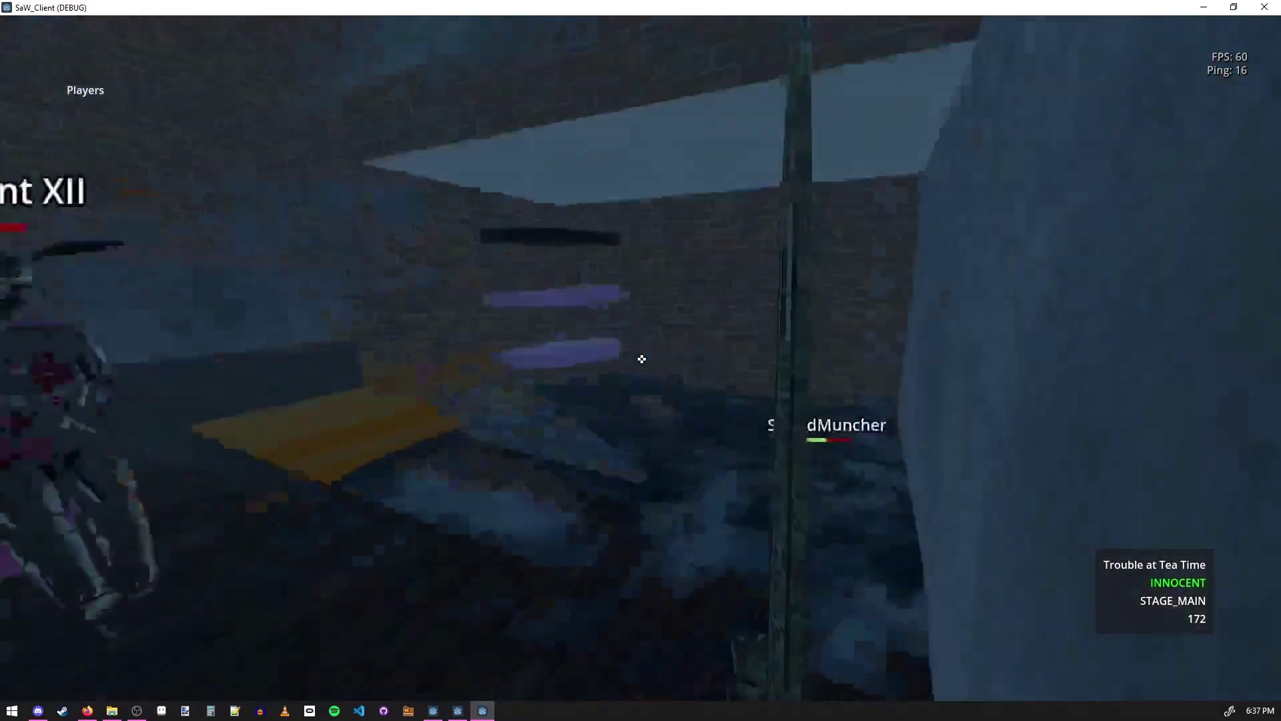
pyautogui.press('w')
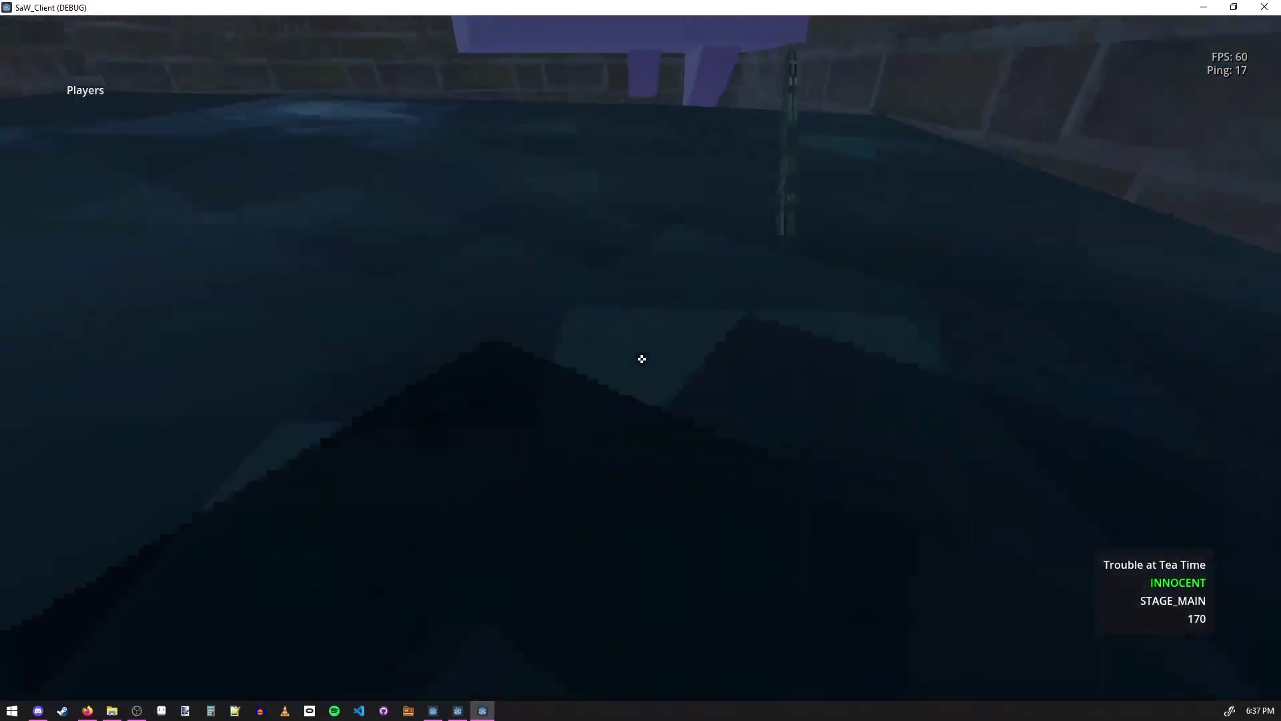
pyautogui.press('w')
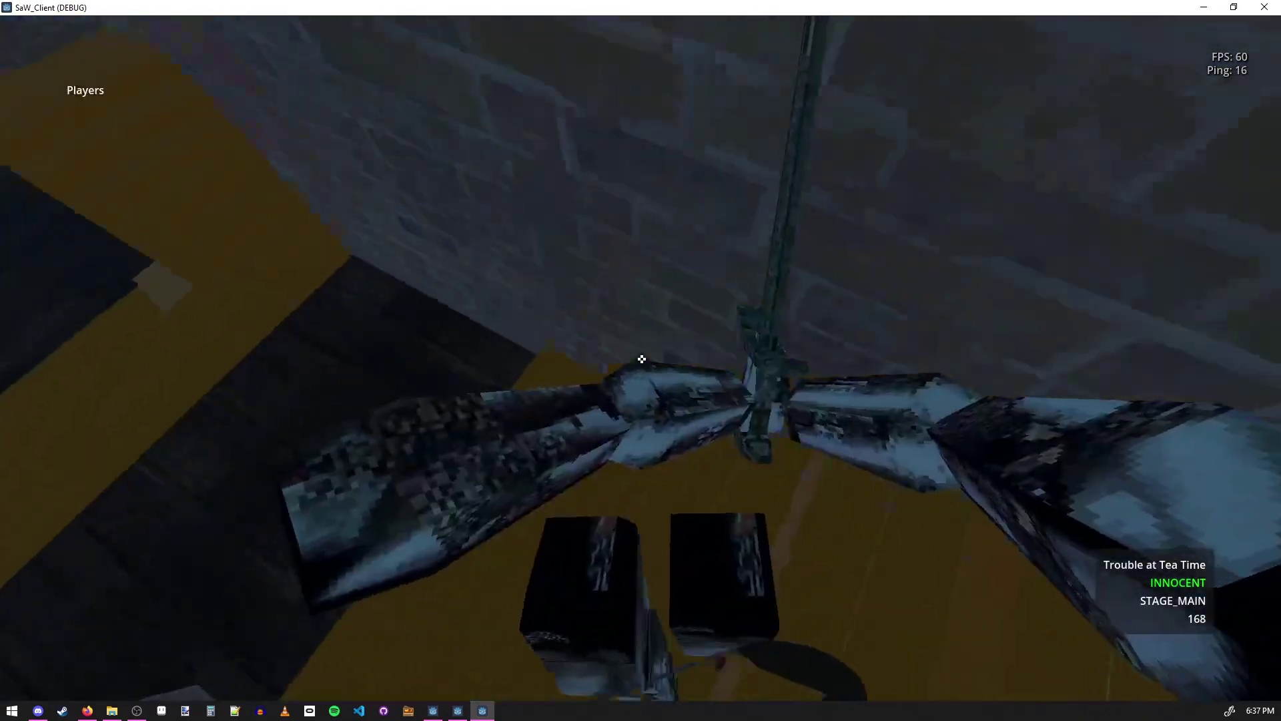